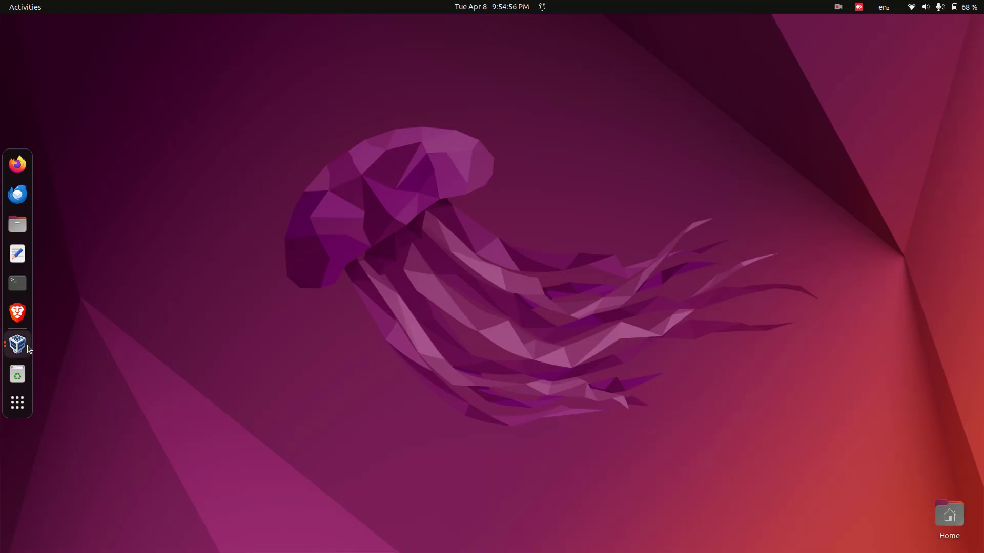
- Bring the Ubuntu22-2 Clone VM window forward from the VirtualBox dock's window list
right_click(27, 347)
click(81, 308)
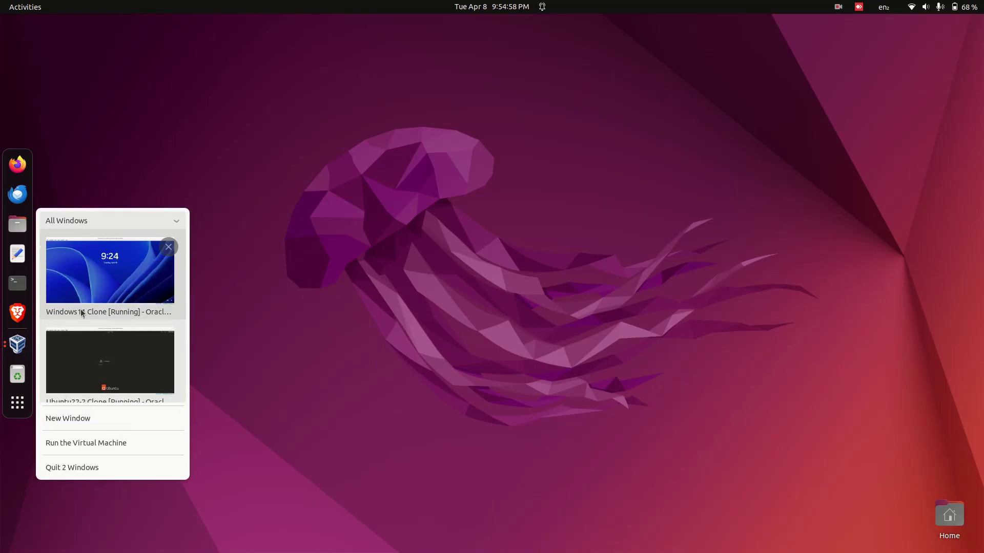
- Sign in to the Ubuntu guest's user account with its password
click(96, 359)
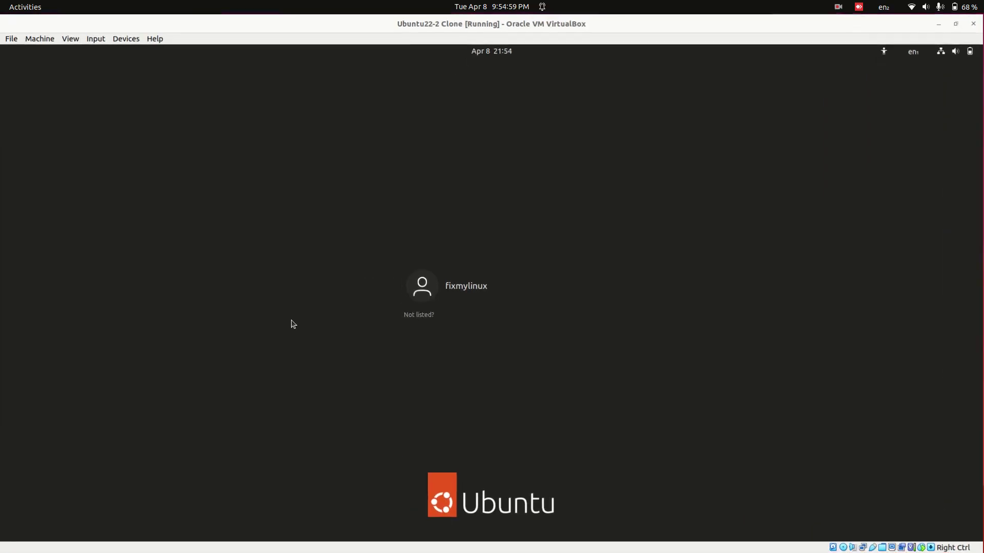
click(516, 285)
key(Caps_Lock)
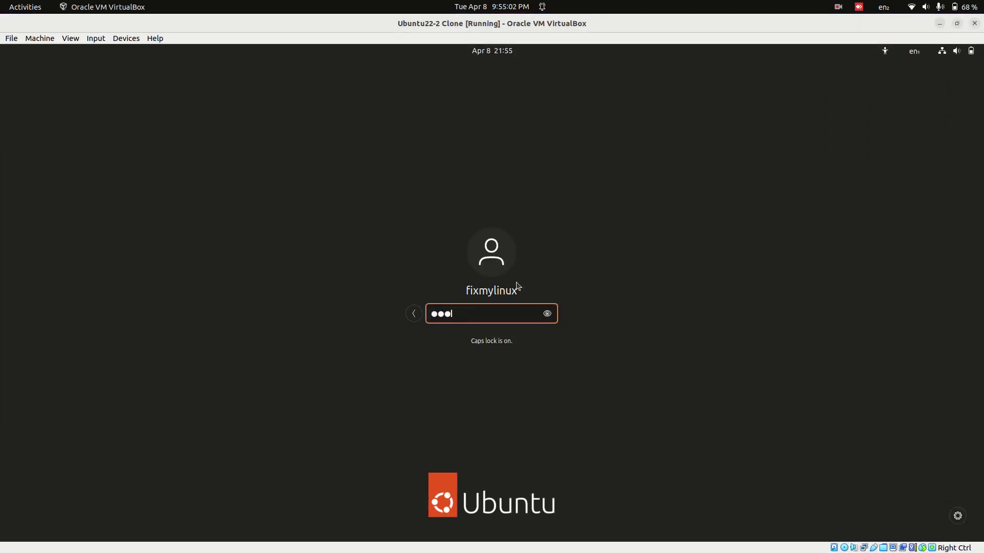
key(Caps_Lock)
key(Return)
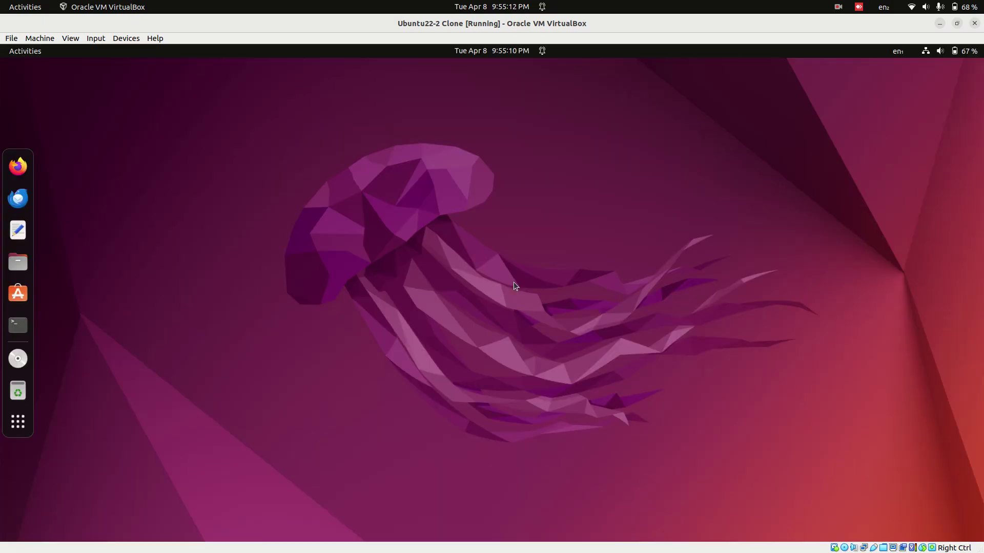
- Run hostname -I in a terminal to find the guest address 192.168.56.109
click(7, 338)
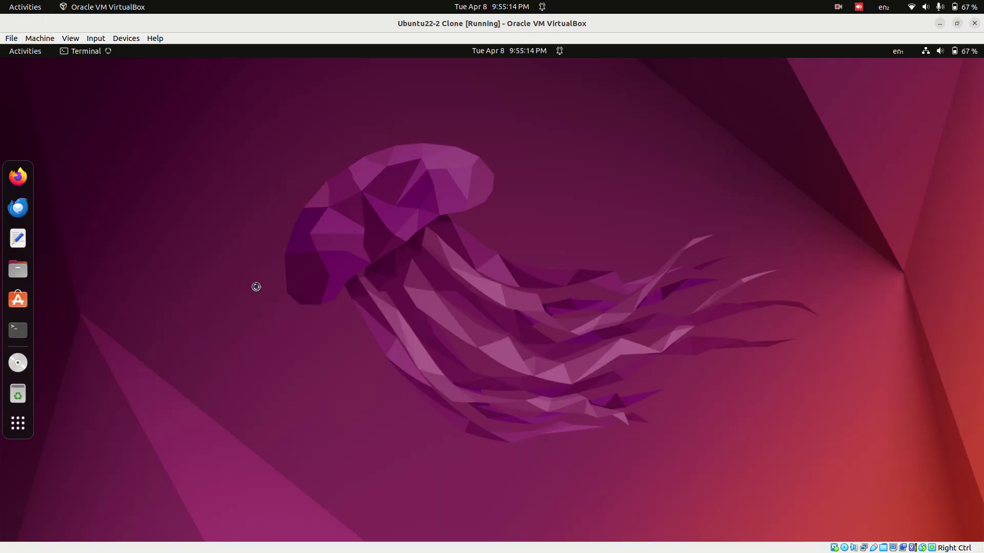
text(hostname -I)
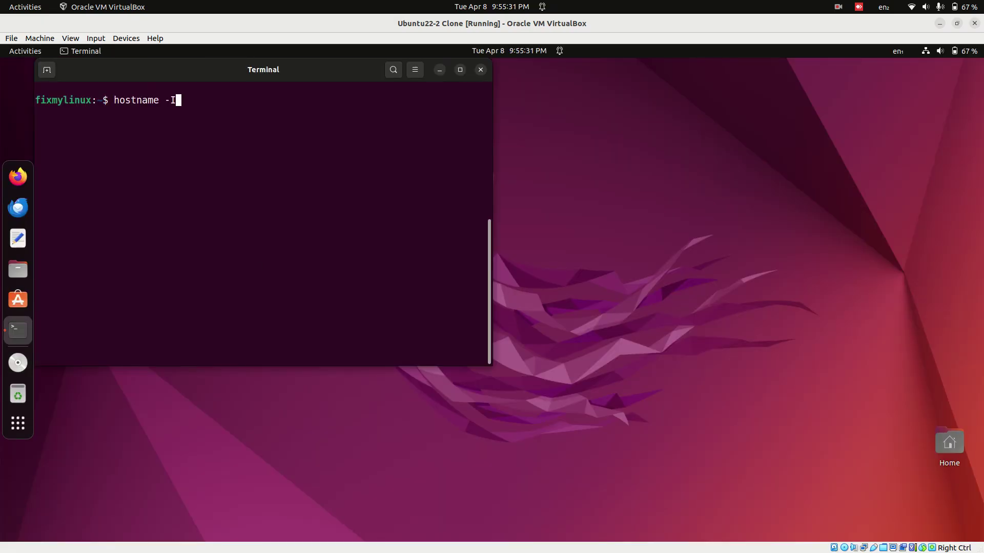
key(Return)
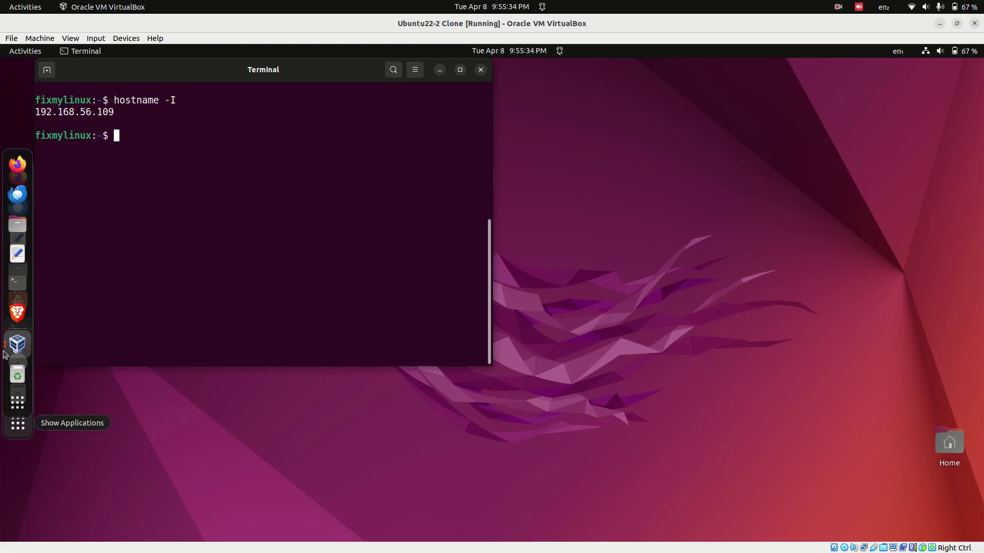
- Switch to the Windows11 Clone VM and sign in with the account password
right_click(6, 352)
click(107, 307)
click(154, 328)
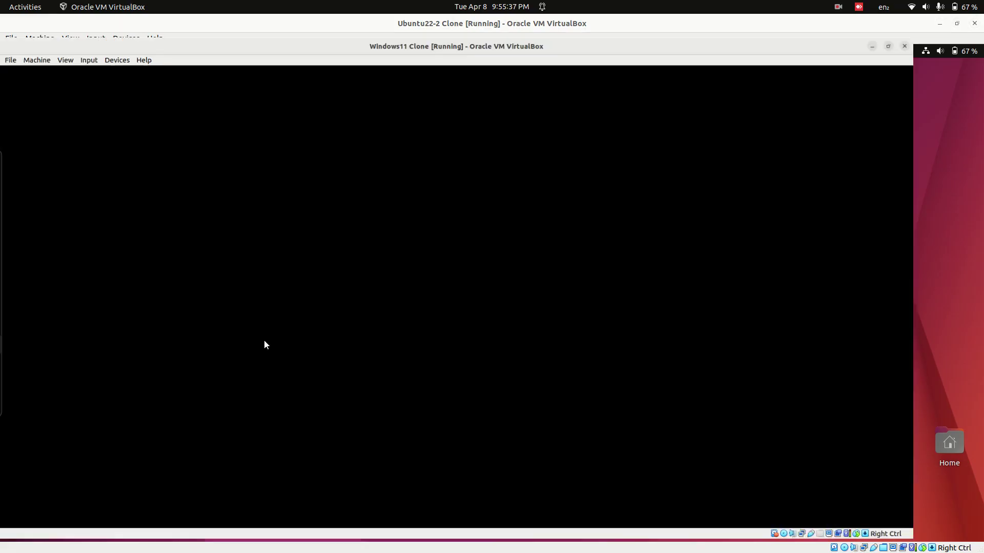
click(506, 328)
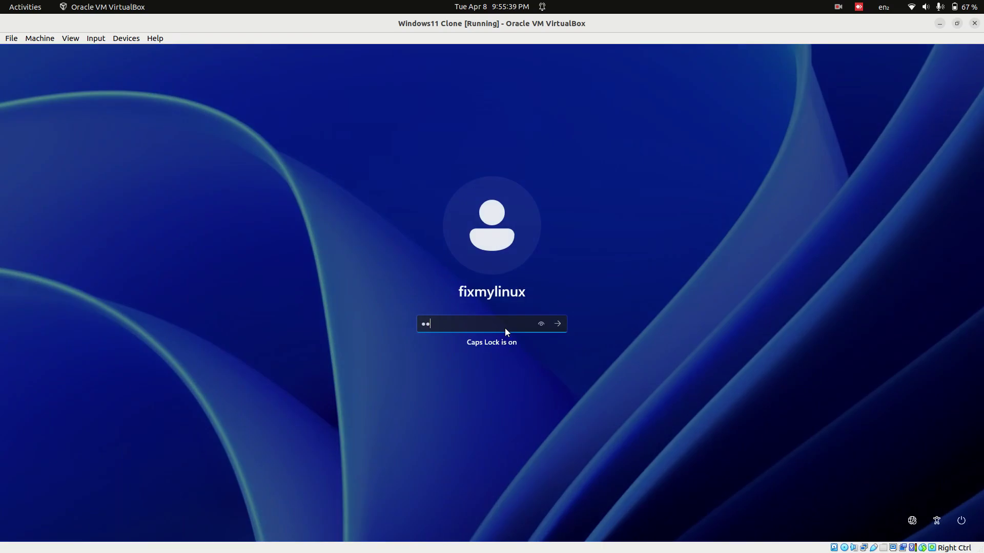
key(Caps_Lock)
key(Return)
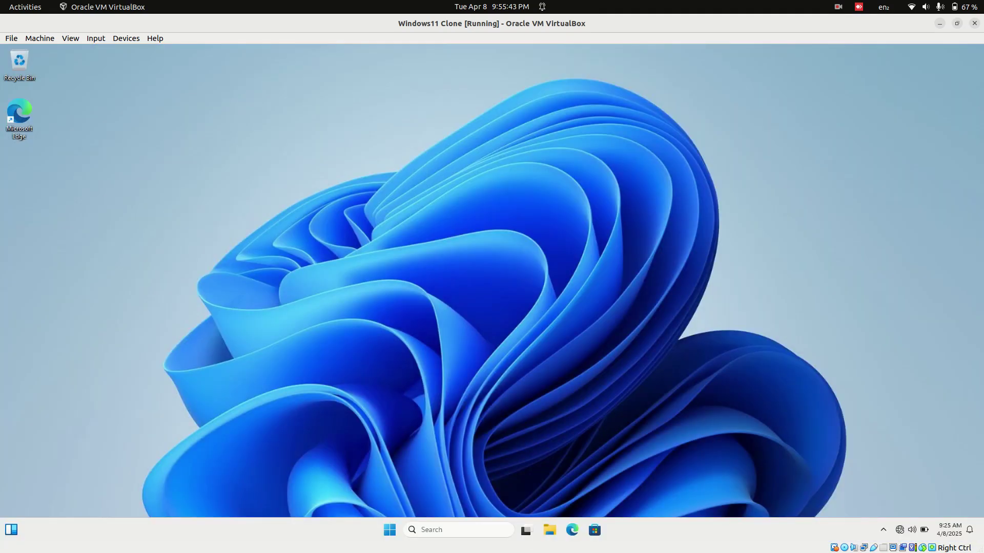
- Find Command Prompt via the cmd search and pin it to the taskbar
key(super)
text(cmd)
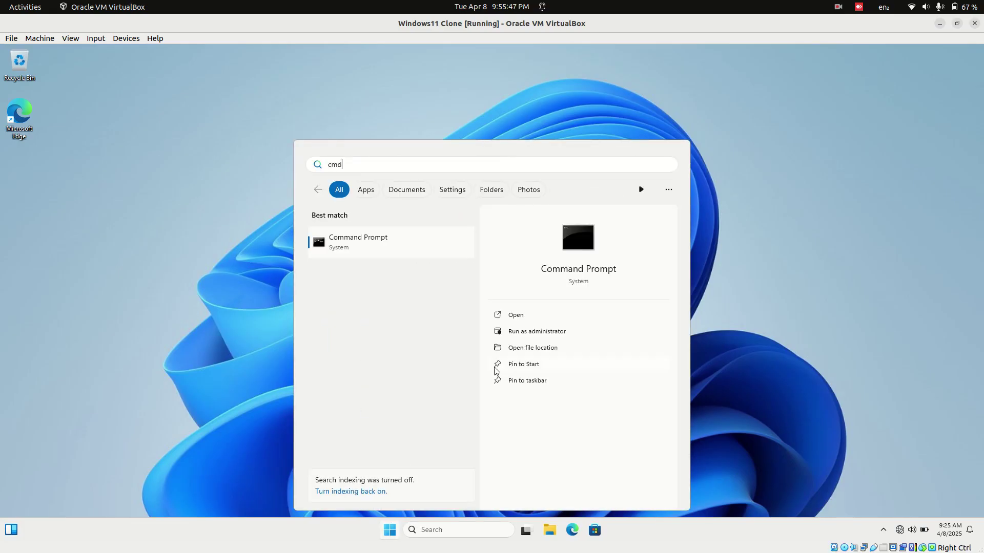
click(542, 382)
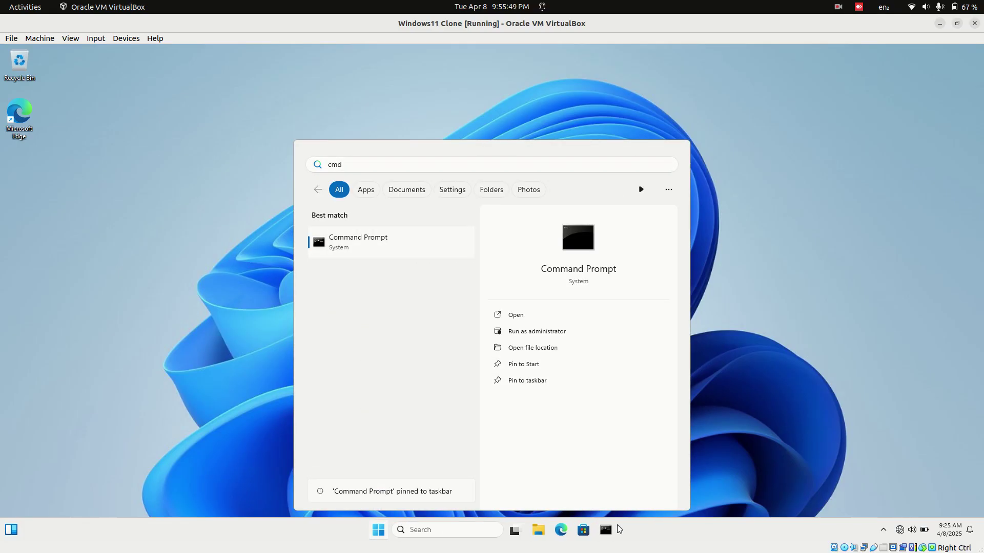
- Run ipconfig in Command Prompt and copy the IPv4 address 192.168.56.110
click(605, 529)
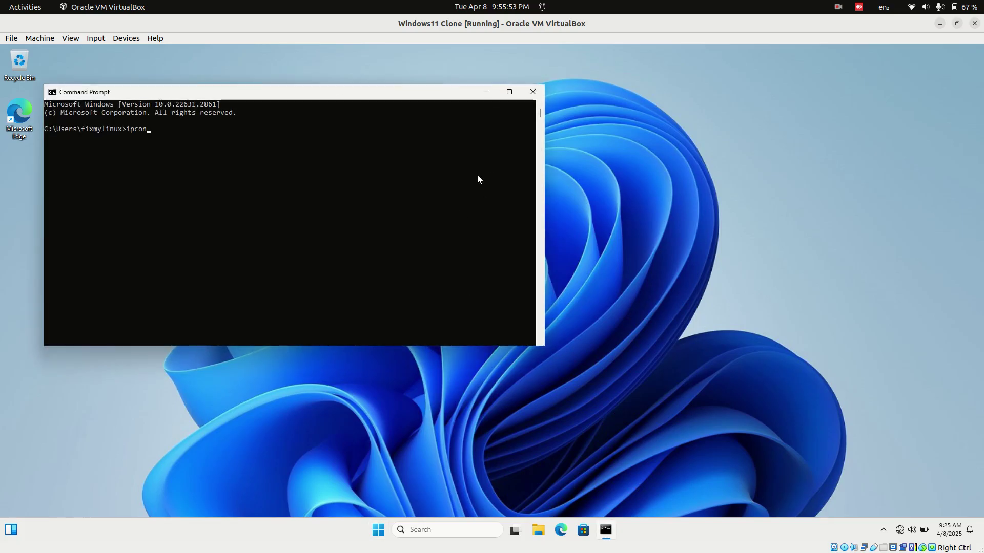
text(ipconfig)
key(Return)
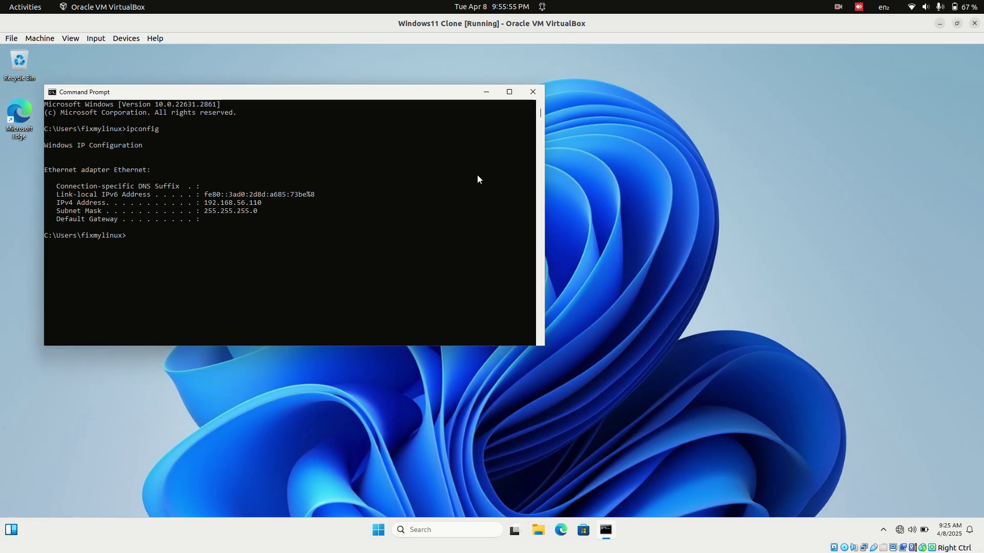
click(206, 202)
drag(255, 206, 263, 205)
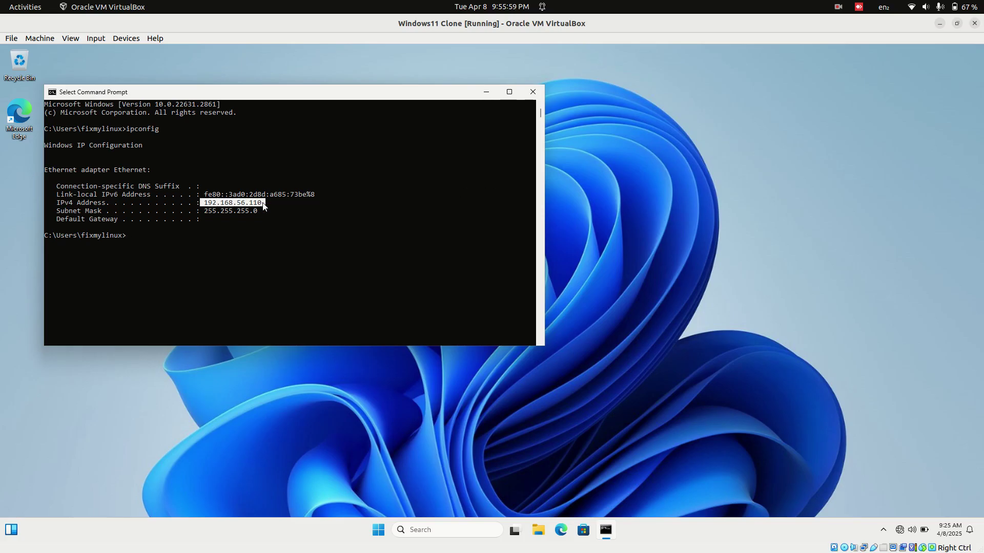
right_click(263, 206)
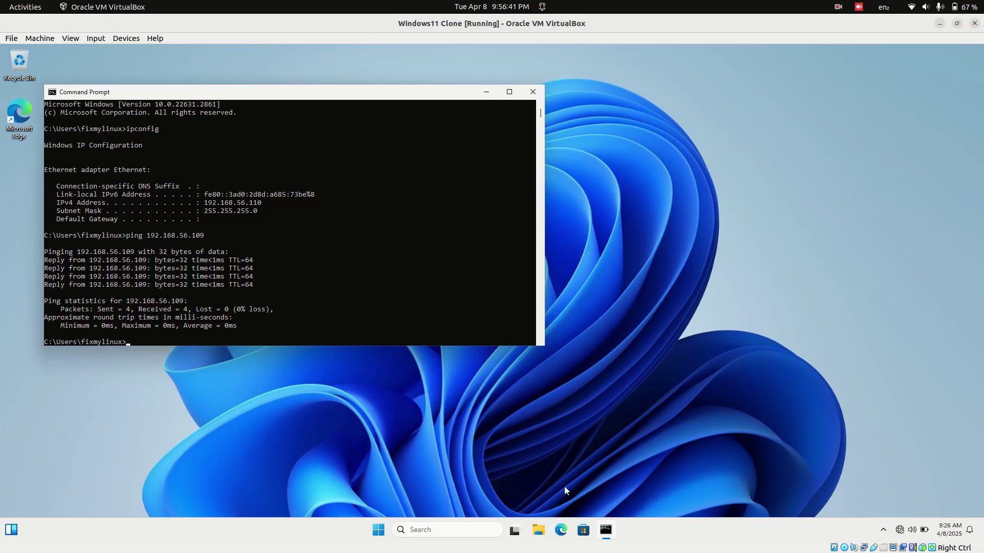
click(538, 531)
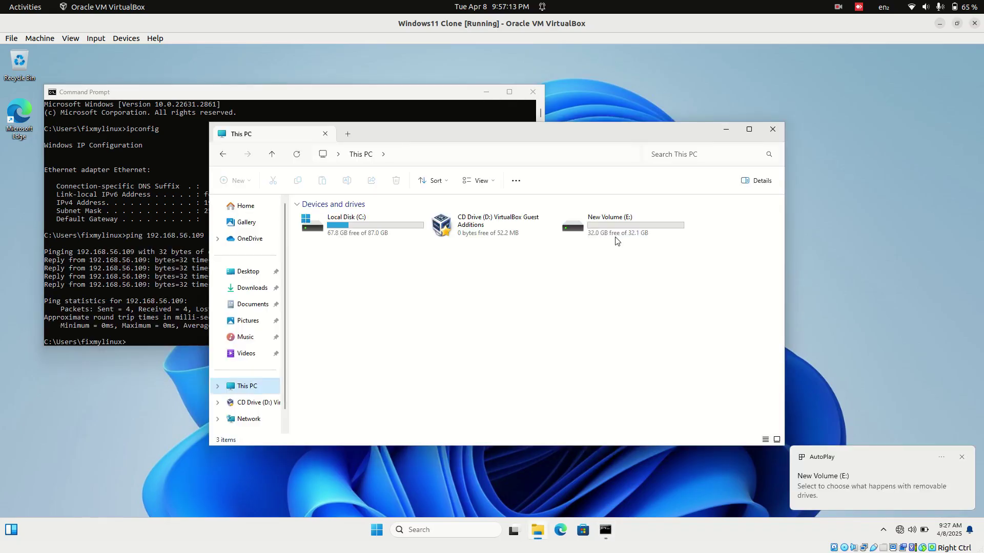
- Create a folder named Windows_Share on New Volume (E:) in File Explorer
click(615, 236)
double_click(615, 236)
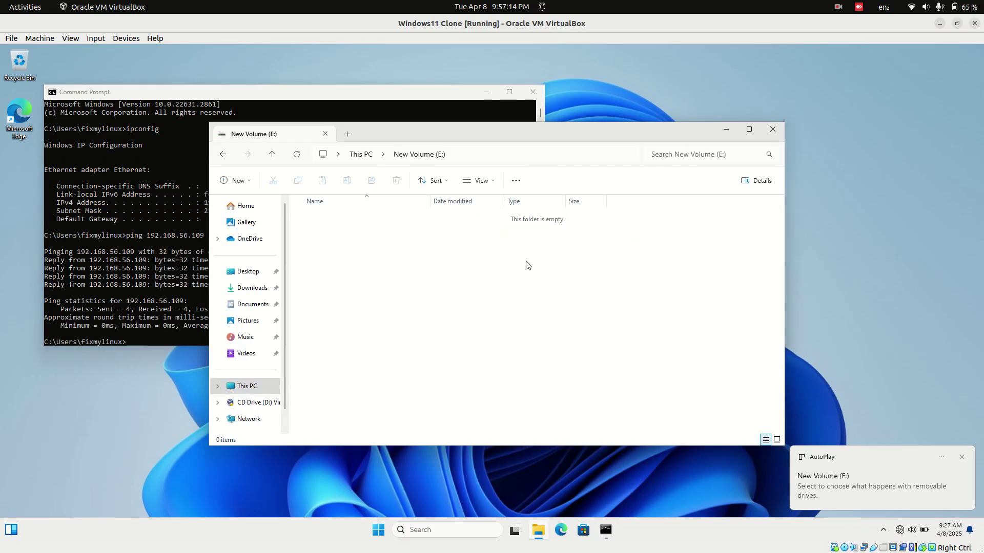
right_click(480, 281)
mouse_move(605, 343)
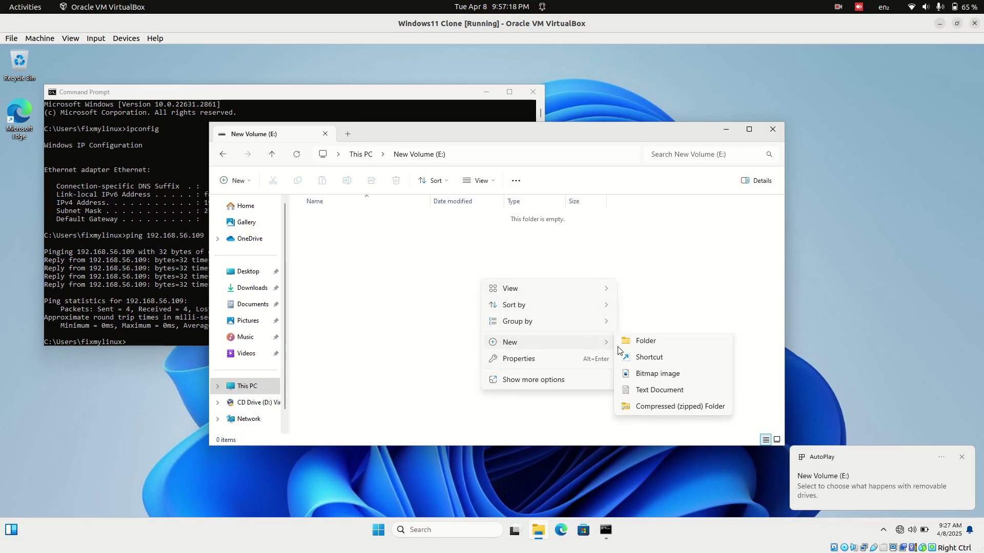
click(635, 341)
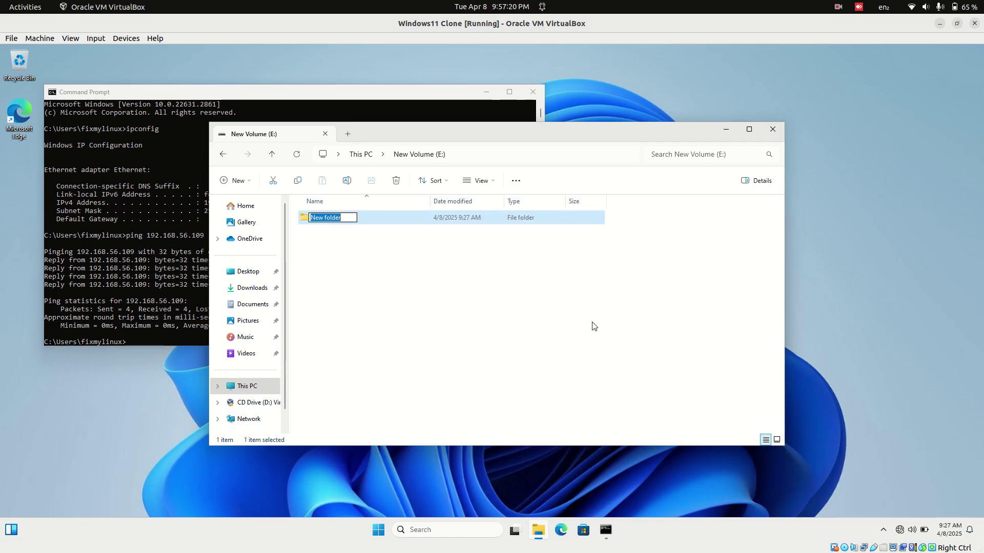
text(Windows_)
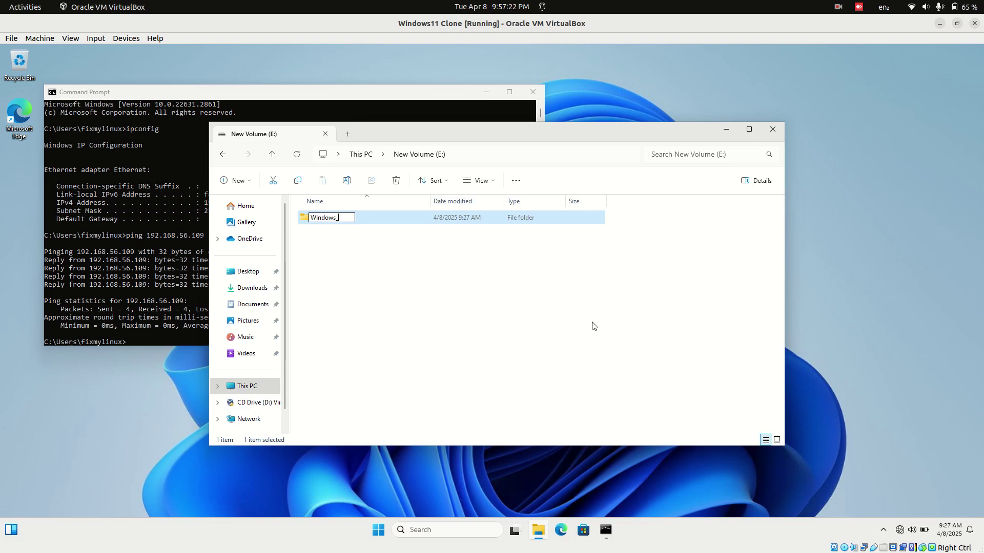
text(Share)
key(Return)
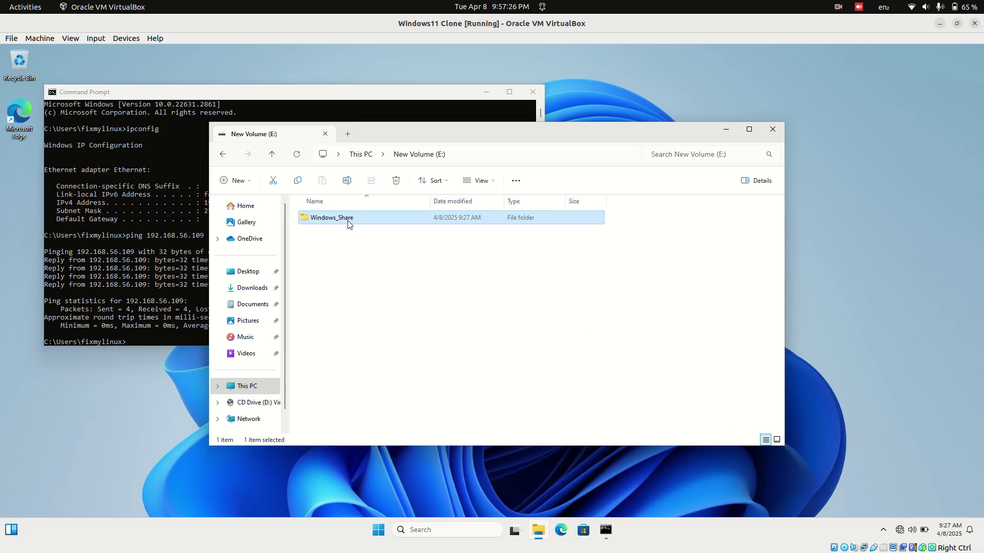
- Open Windows_Share's sharing settings and add Everyone to the access list
right_click(361, 220)
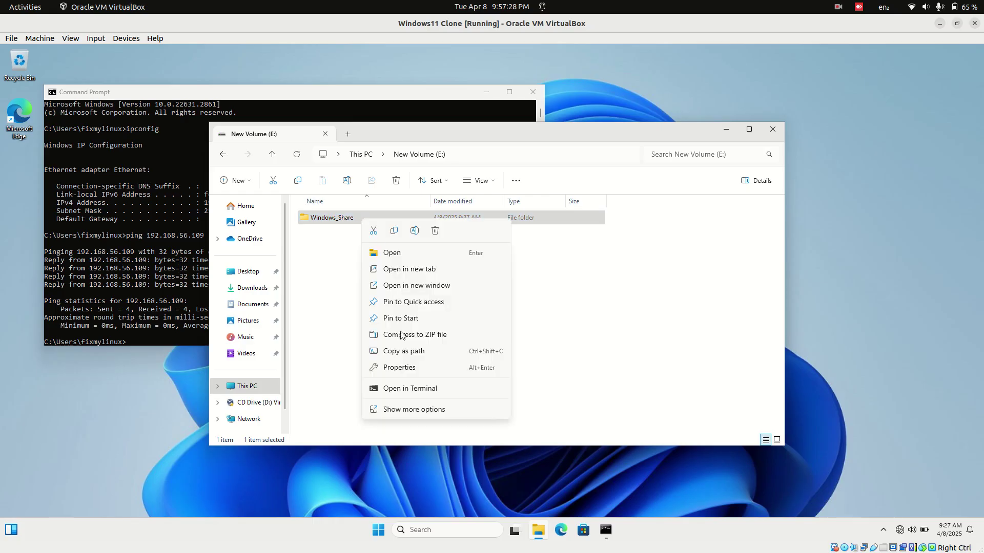
click(403, 367)
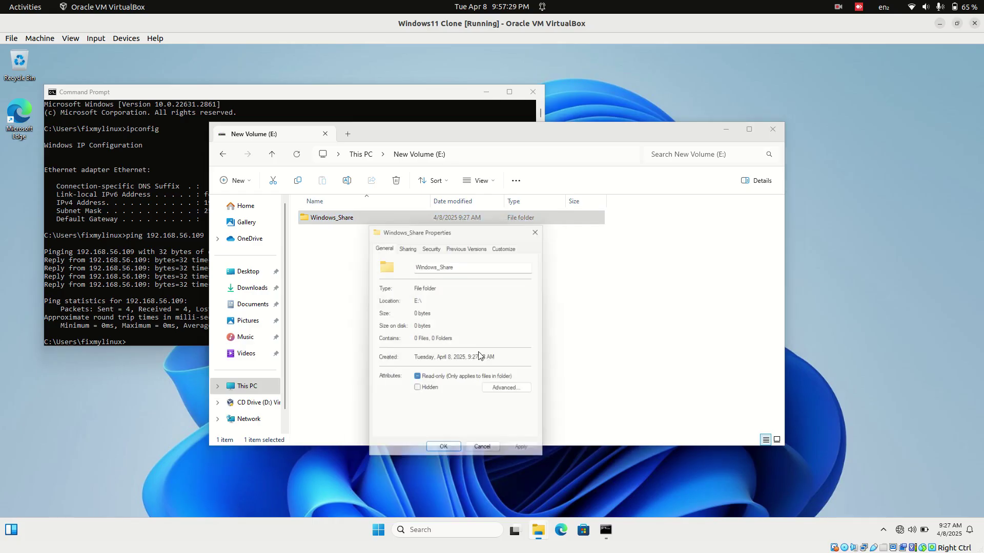
click(404, 245)
click(402, 314)
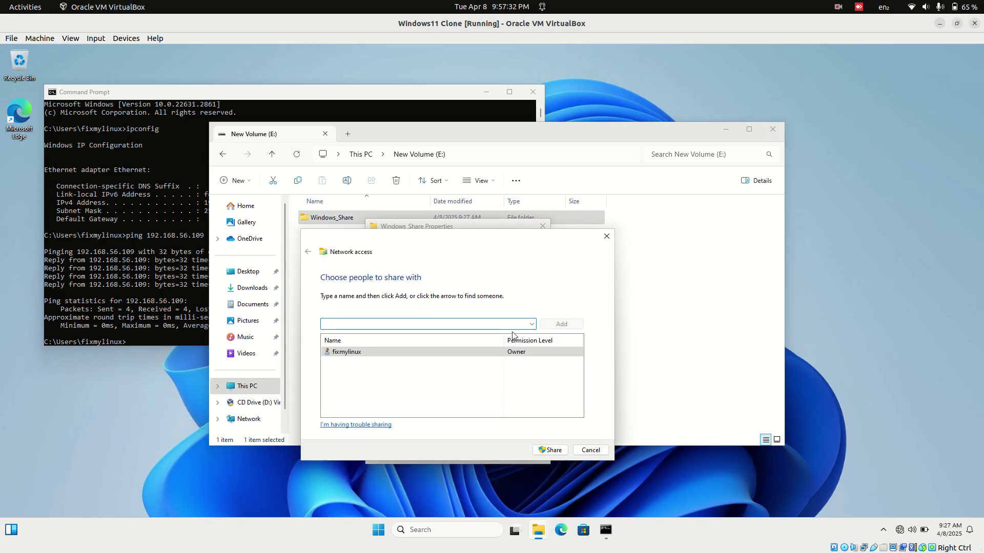
click(532, 323)
click(508, 343)
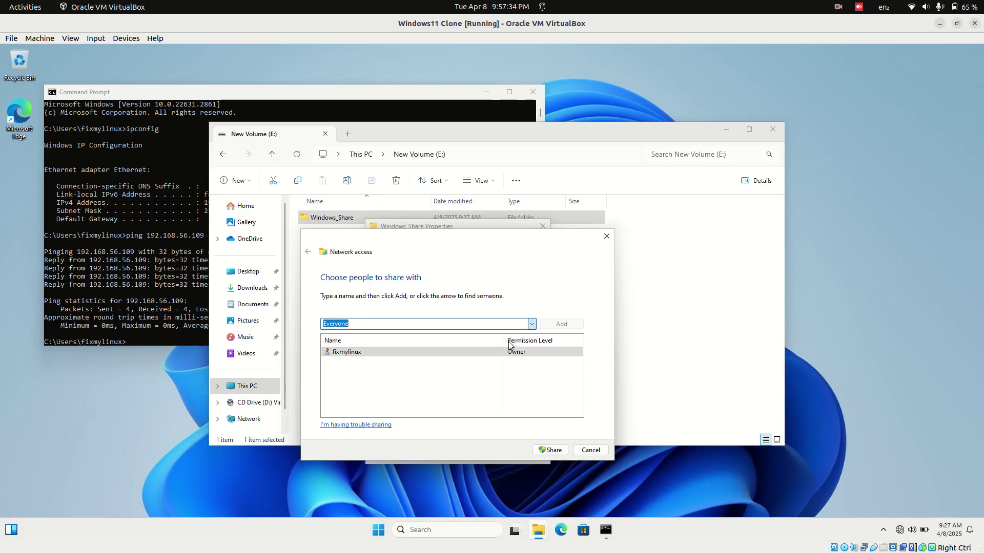
click(560, 324)
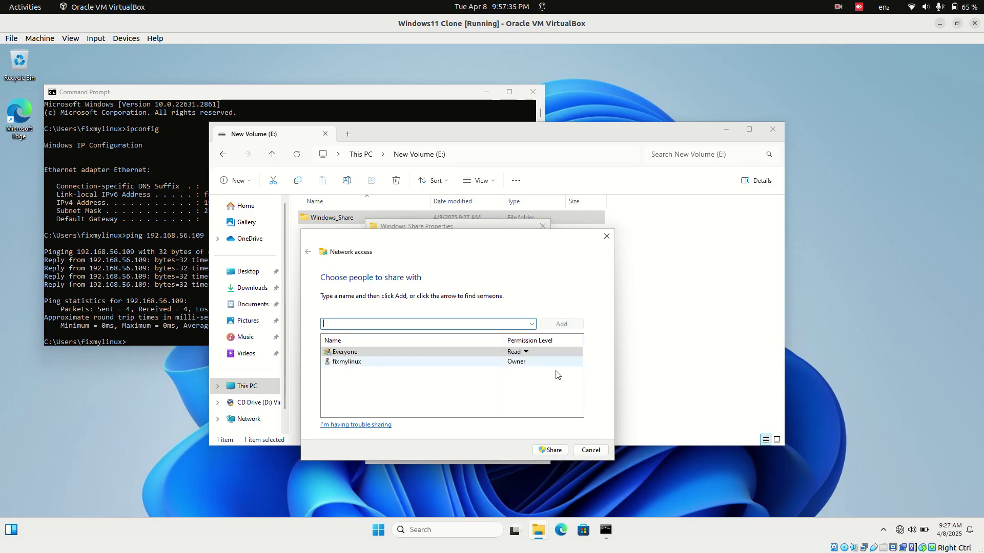
- Share the folder, making the network private, and close the confirmation
click(552, 451)
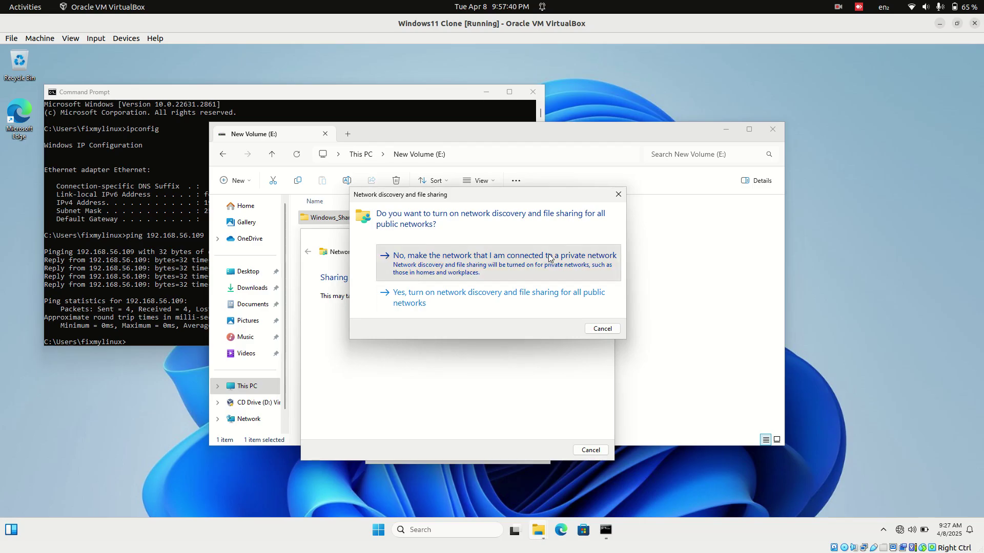
click(525, 256)
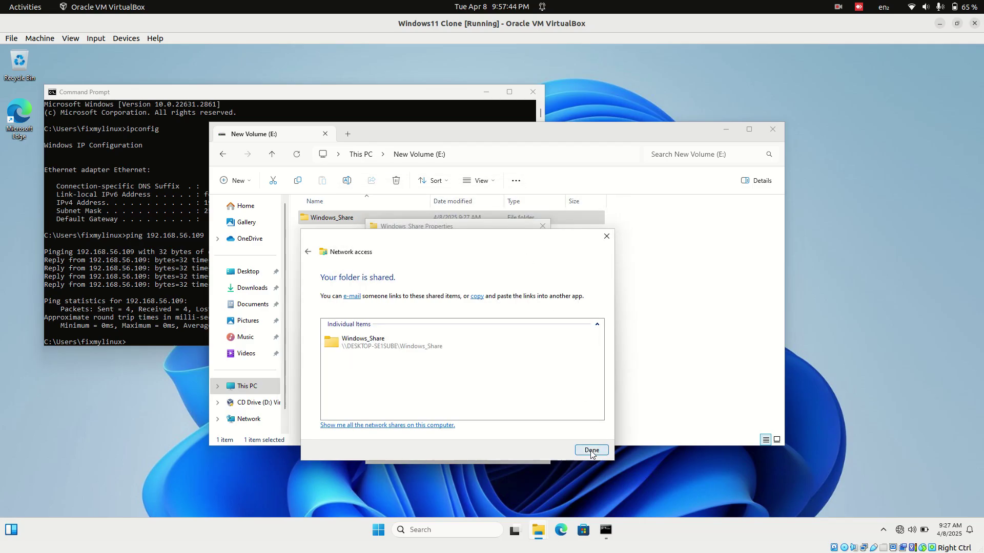
click(592, 451)
- Close the folder properties and check the IPv4 address 192.168.56.110 in Command Prompt
click(450, 455)
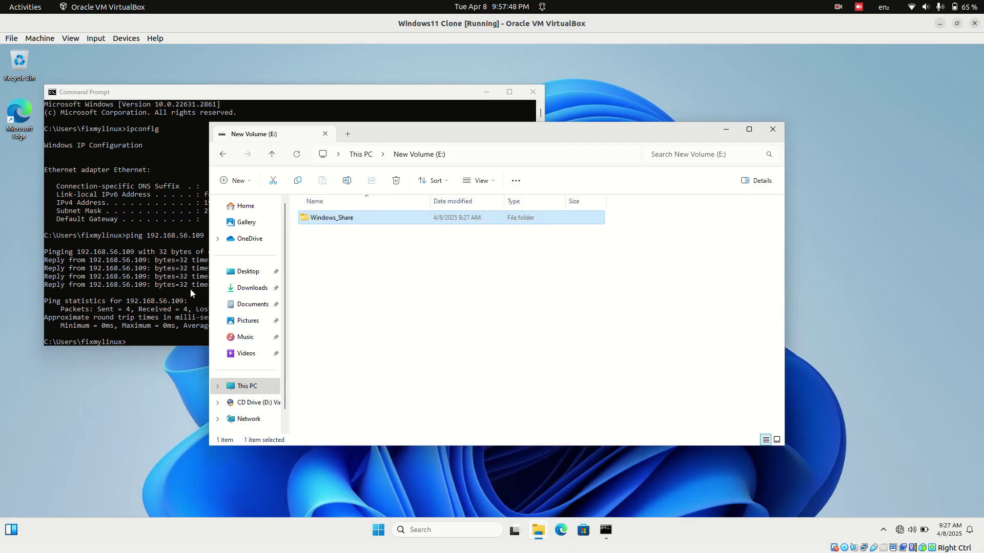
drag(388, 127, 469, 136)
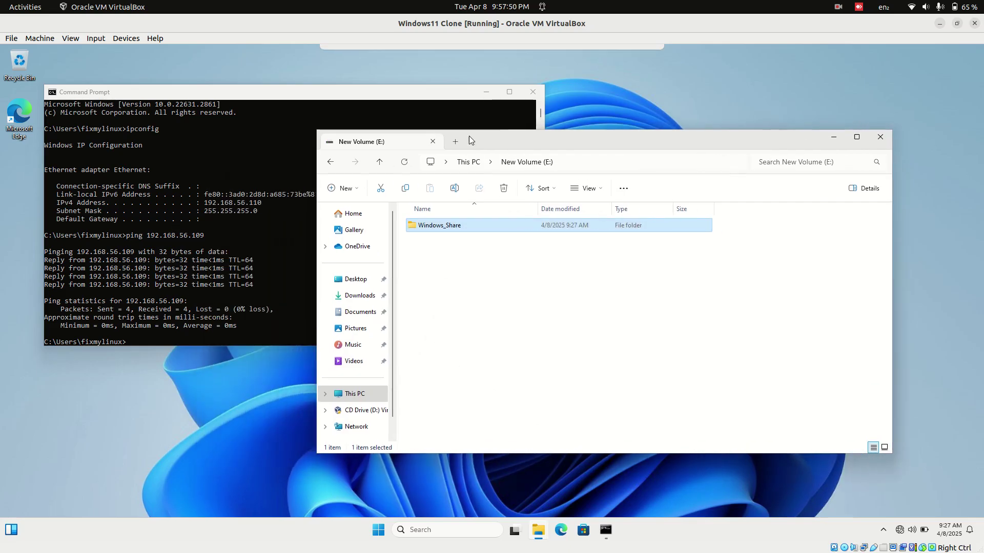
click(253, 205)
double_click(251, 203)
click(251, 203)
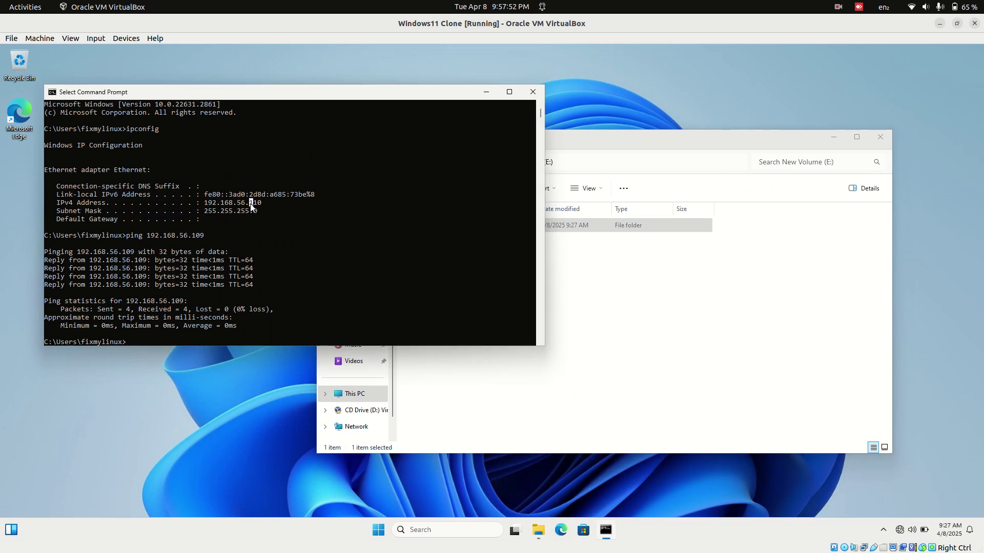
- Select Windows_Share in File Explorer, then list the open VirtualBox windows from the host dock
click(648, 279)
click(513, 230)
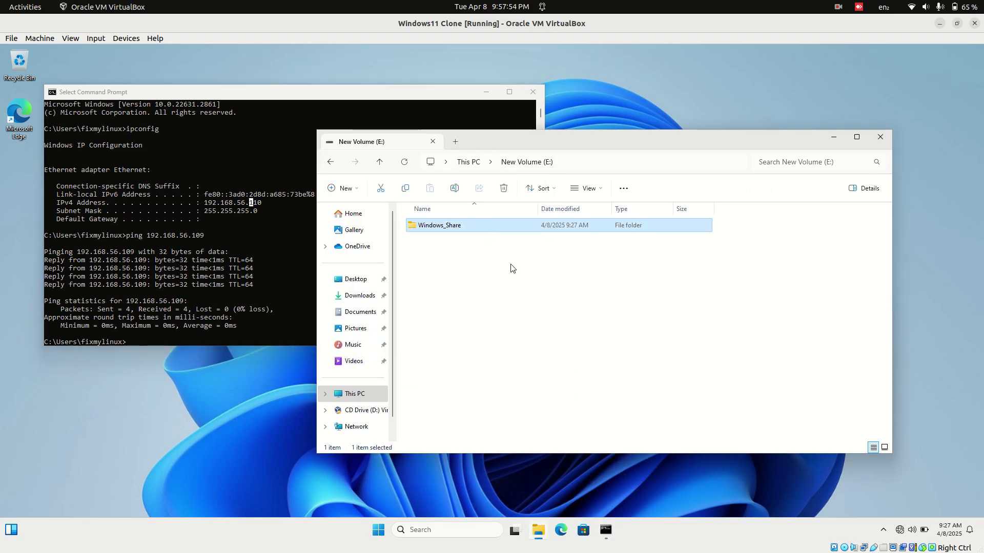
mouse_move(3, 325)
mouse_move(1, 308)
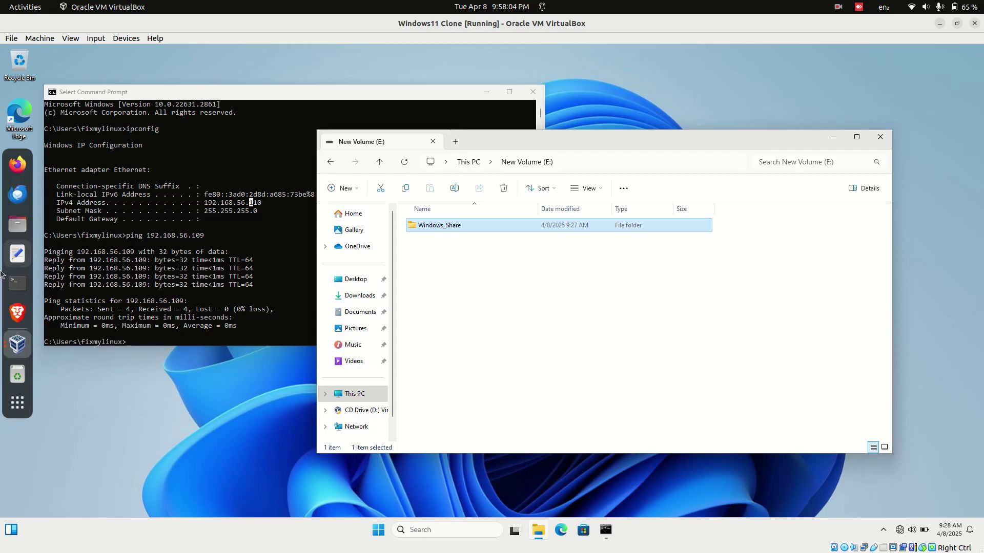
click(17, 343)
- In the Ubuntu VM, install samba with sudo apt install samba, confirming with y
click(122, 298)
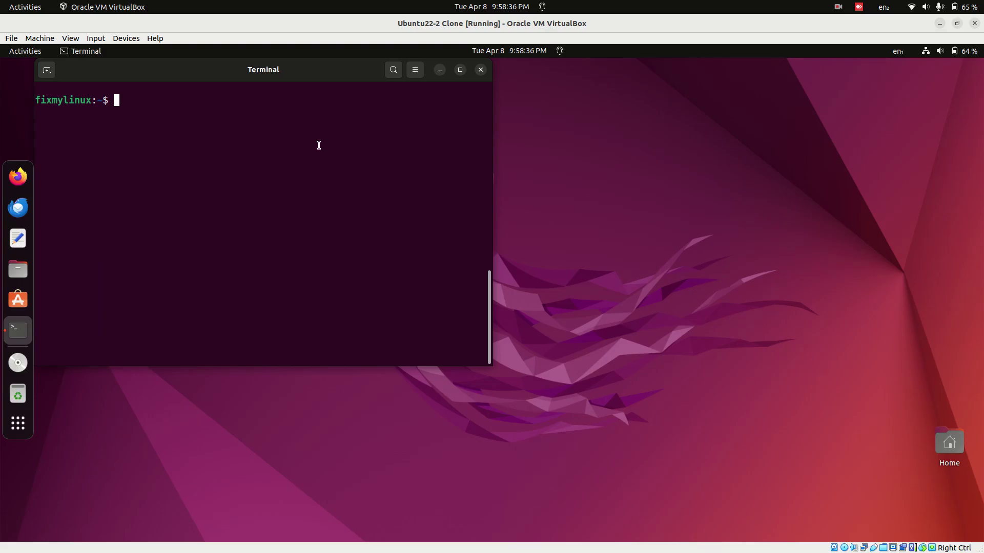
text(sudoa)
key(BackSpace)
text(apt instal)
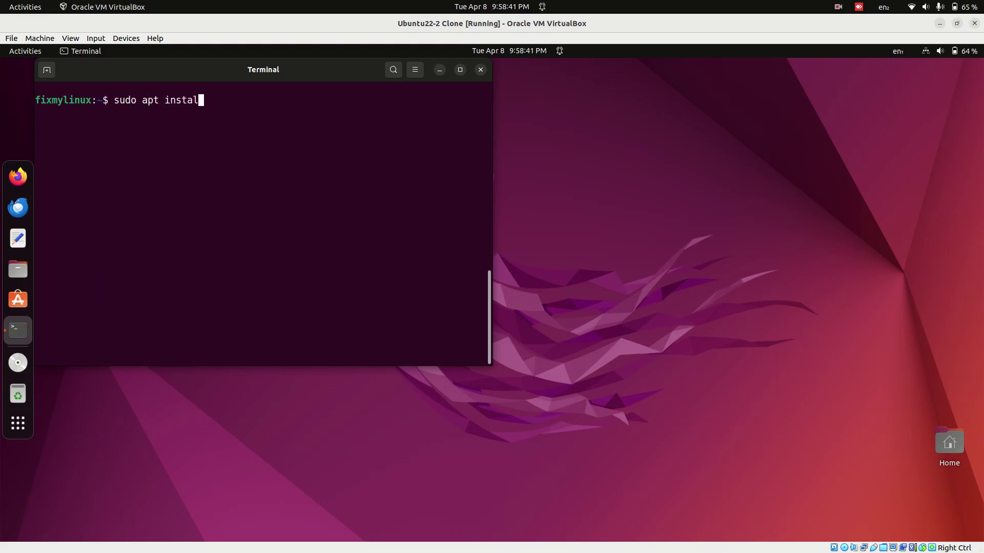
text(l samba)
key(Return)
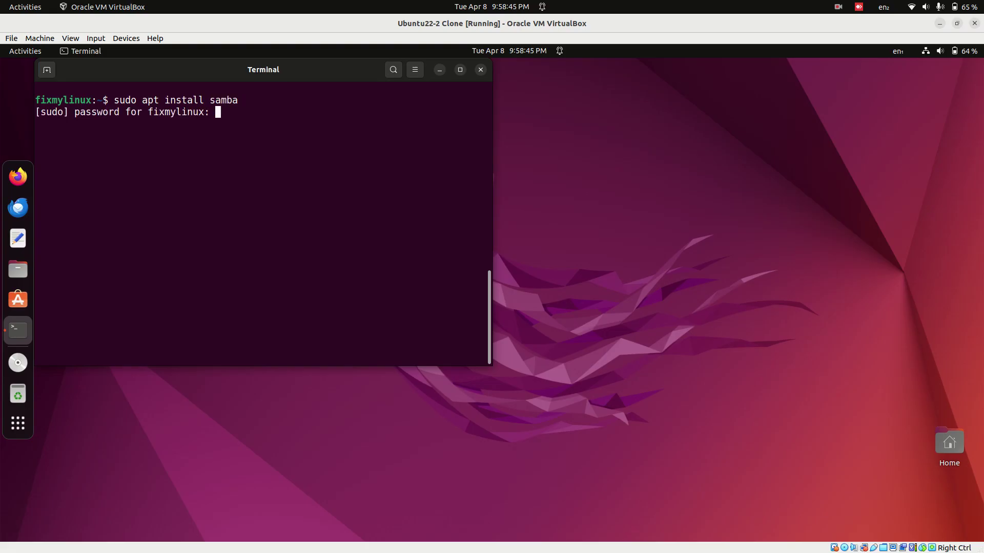
key(Return)
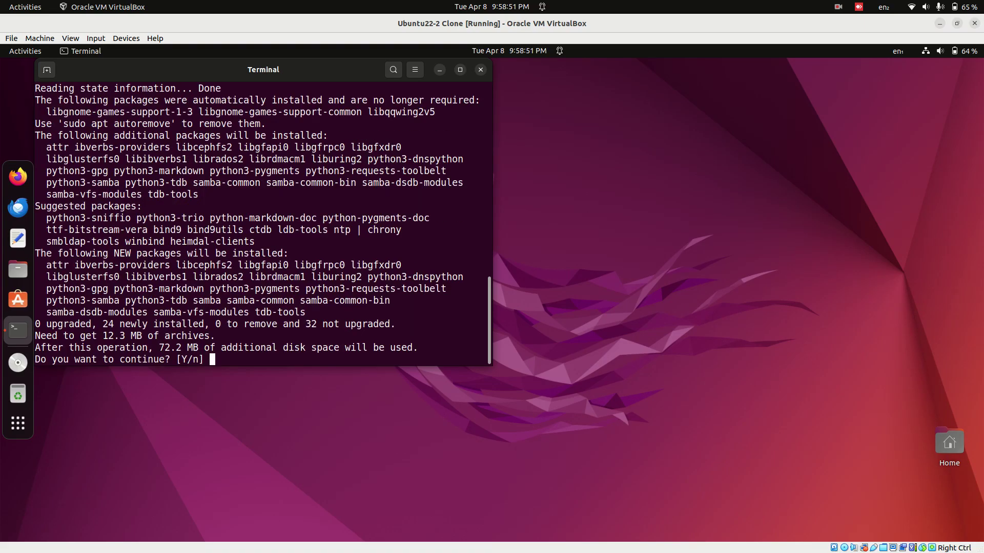
text(y)
key(Return)
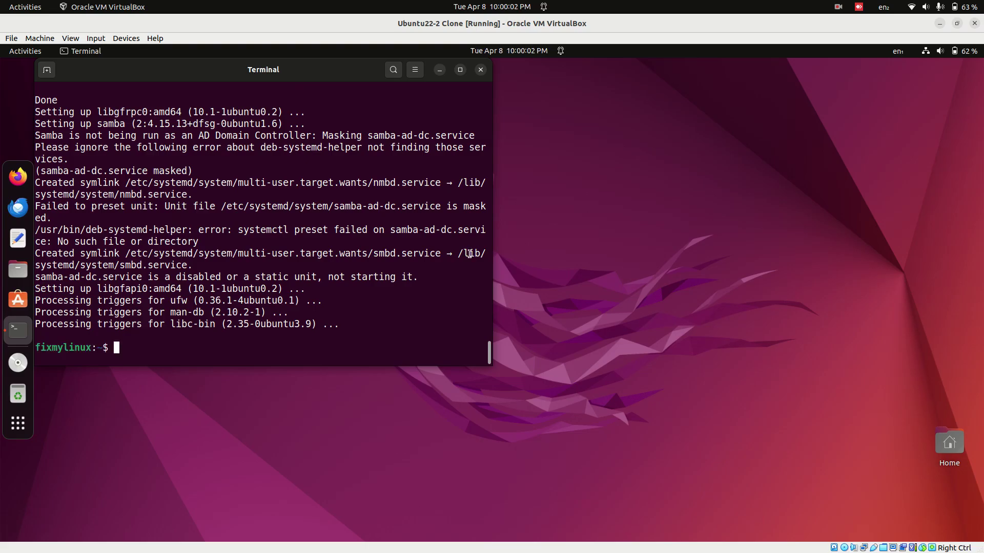
- Verify sudo service smbd status reports active (running), then quit and clear the terminal
text(sudo service samba-ad-dc)
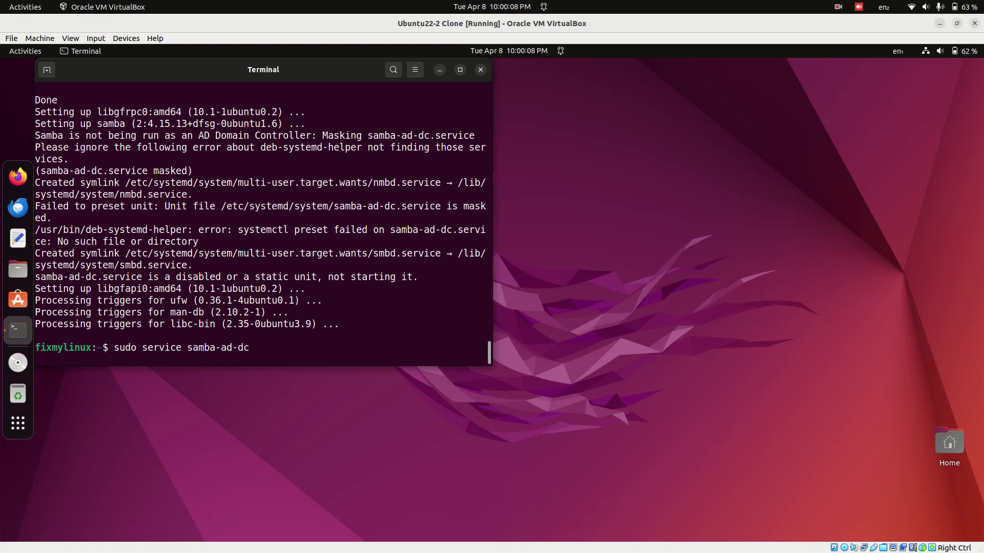
key(BackSpace)
key(BackSpace)
key(BackSpace)
key(BackSpace)
key(BackSpace)
key(BackSpace)
key(BackSpace)
key(BackSpace)
key(BackSpace)
key(BackSpace)
text(mbd status)
key(Return)
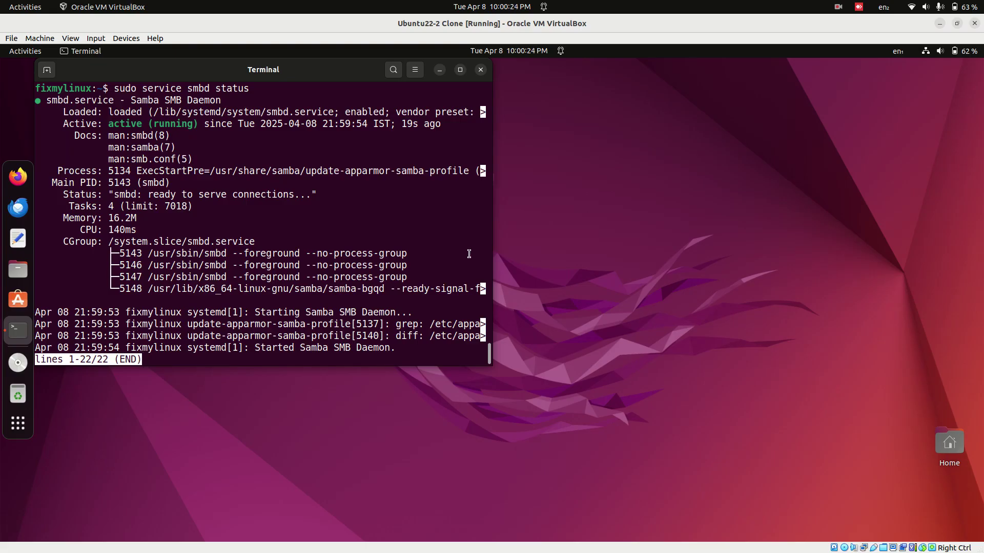
key(q)
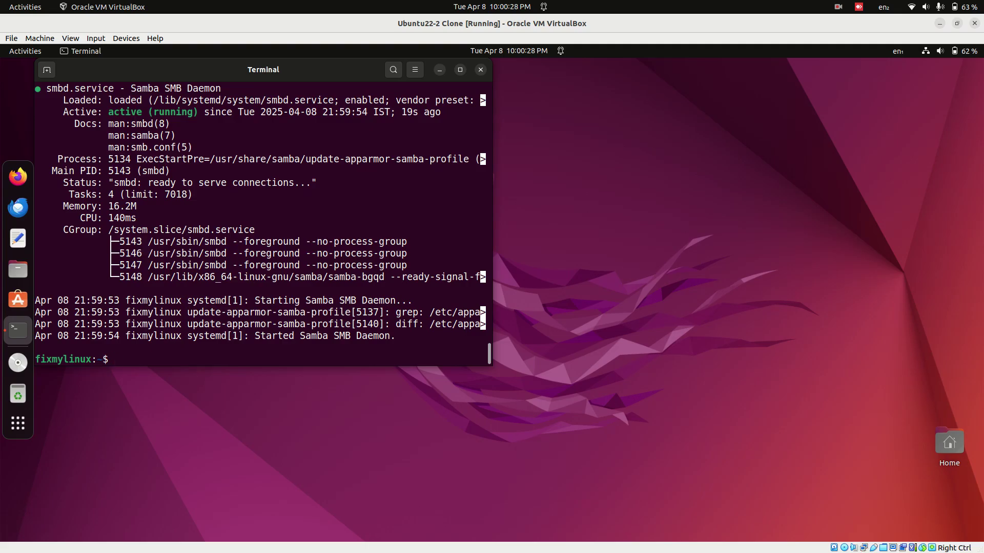
key(ctrl+l)
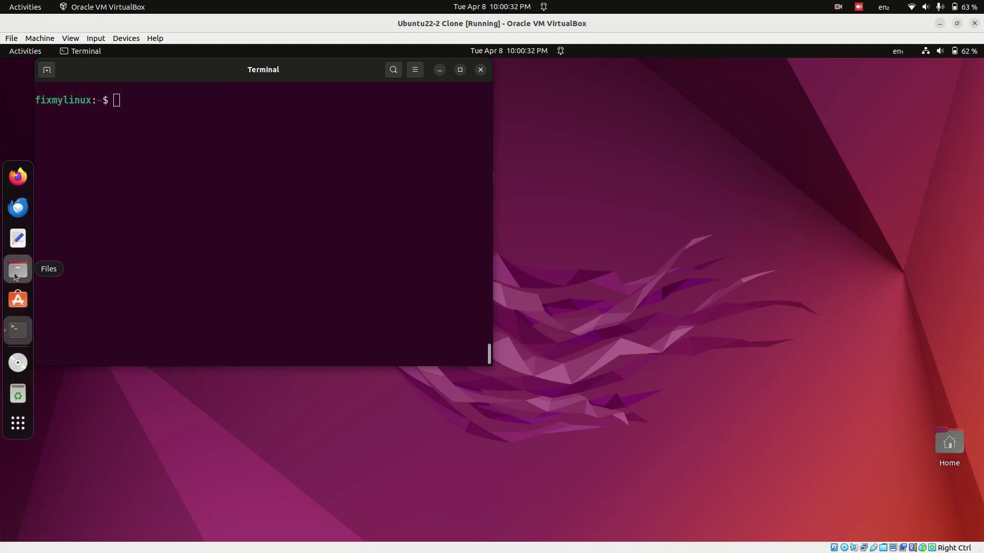
- In Files, connect to the Windows_Share SMB address on 192.168.56.110 with the account password
click(17, 270)
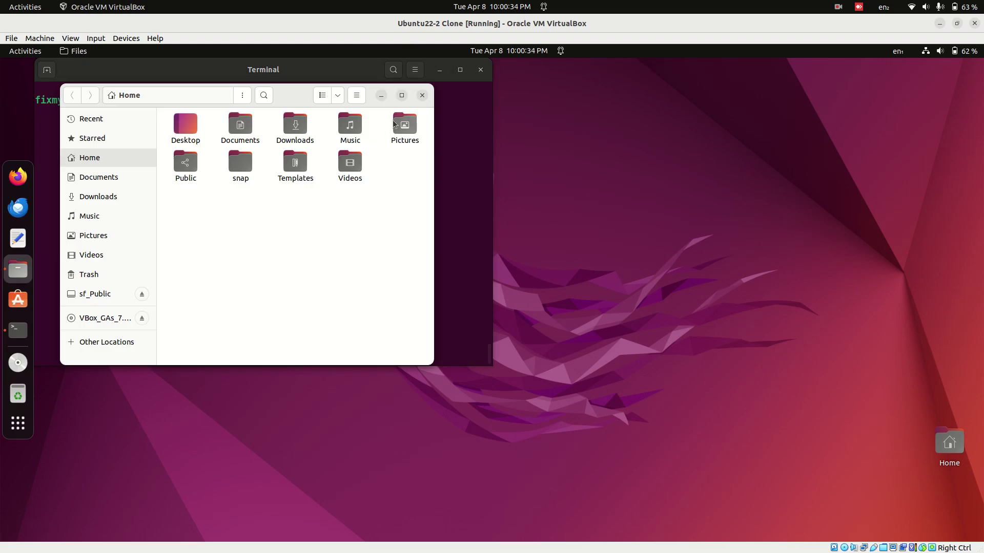
click(94, 346)
click(402, 96)
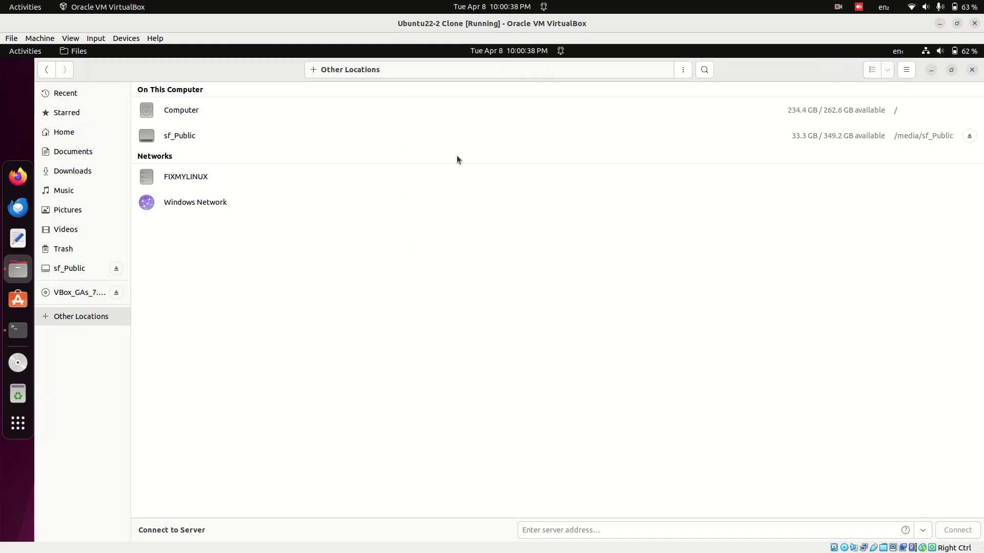
click(580, 531)
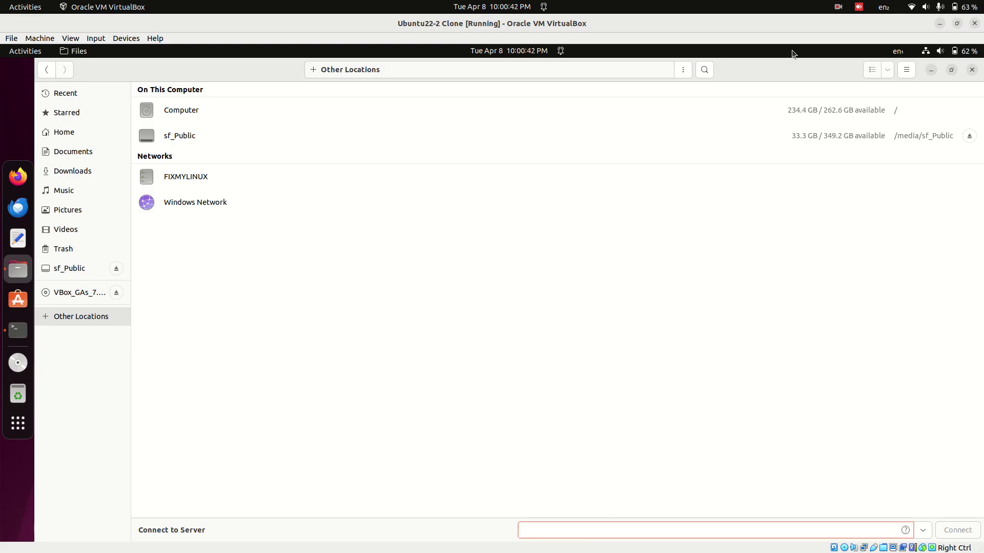
double_click(819, 66)
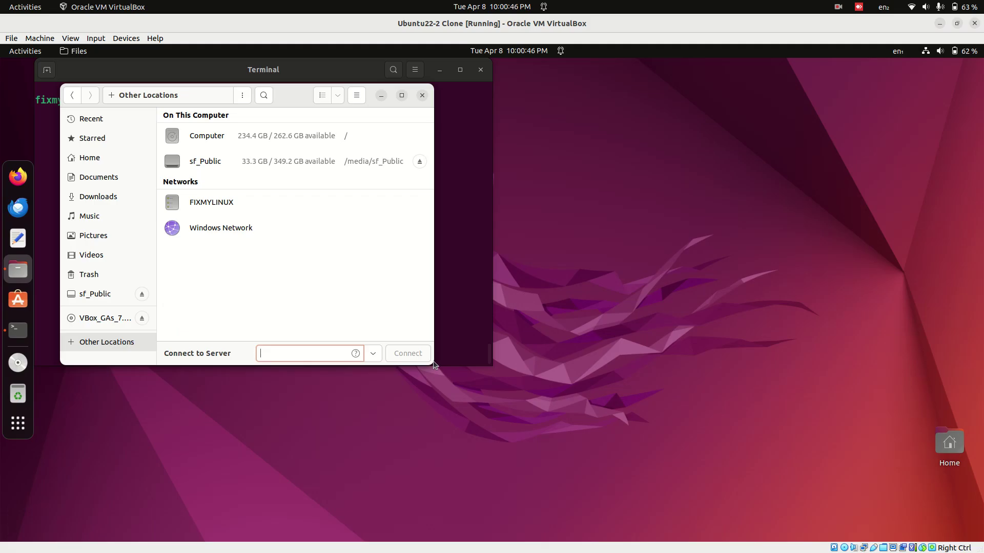
drag(433, 358, 866, 440)
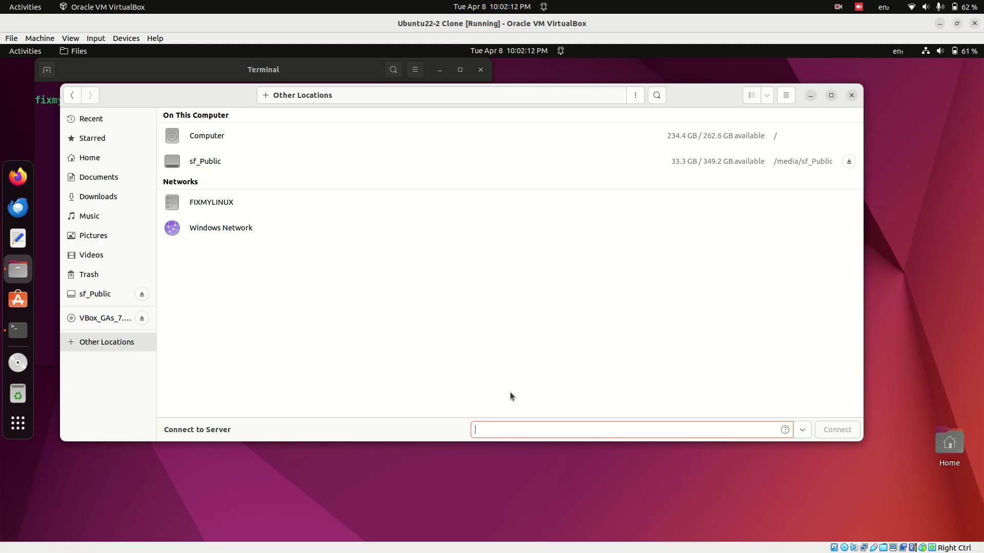
text(smb://fixmylinux@)
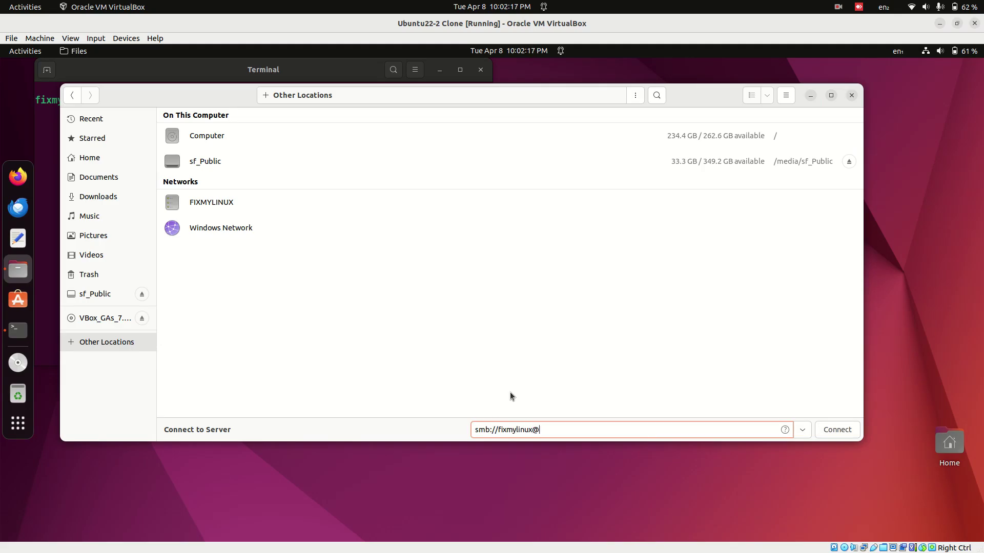
text(192.168.56.110/Windows_Share)
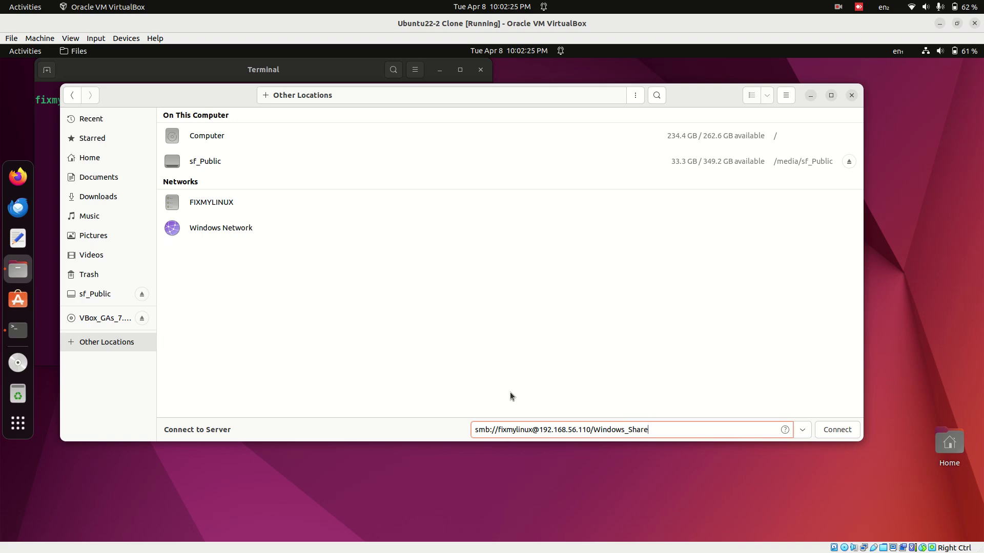
key(Return)
key(Tab)
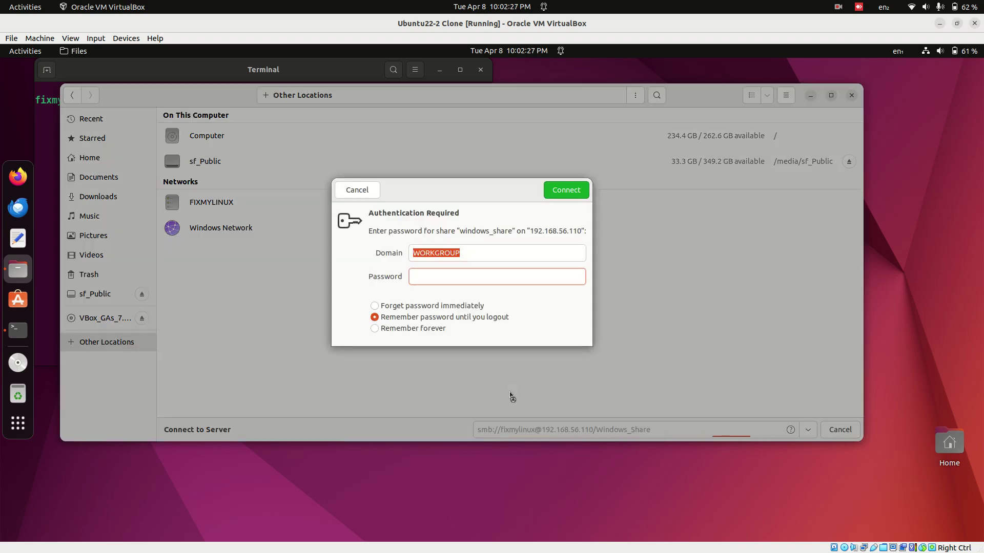
text(••••••)
key(Return)
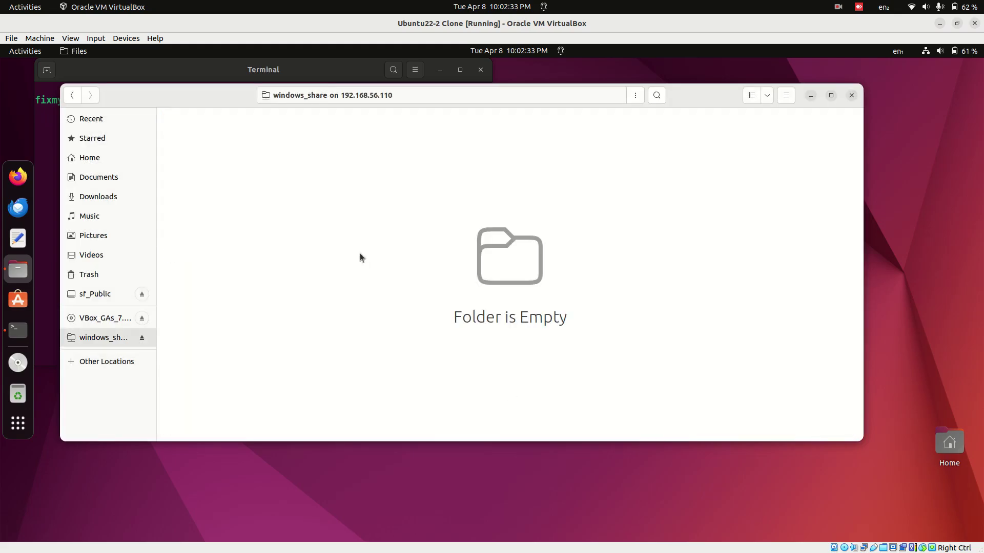
- Confirm the mounted share is empty, then show the running VM window previews
right_click(380, 229)
mouse_move(444, 254)
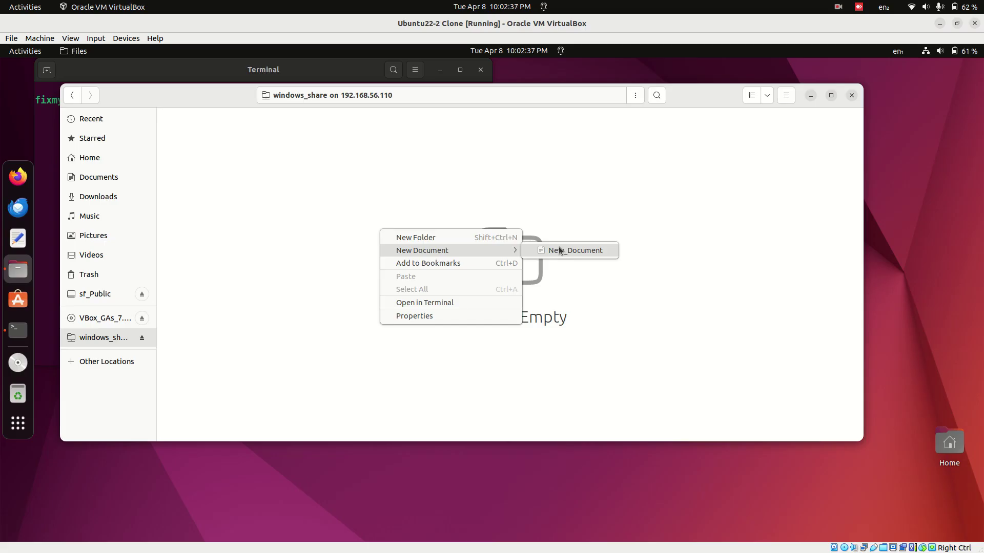
click(365, 214)
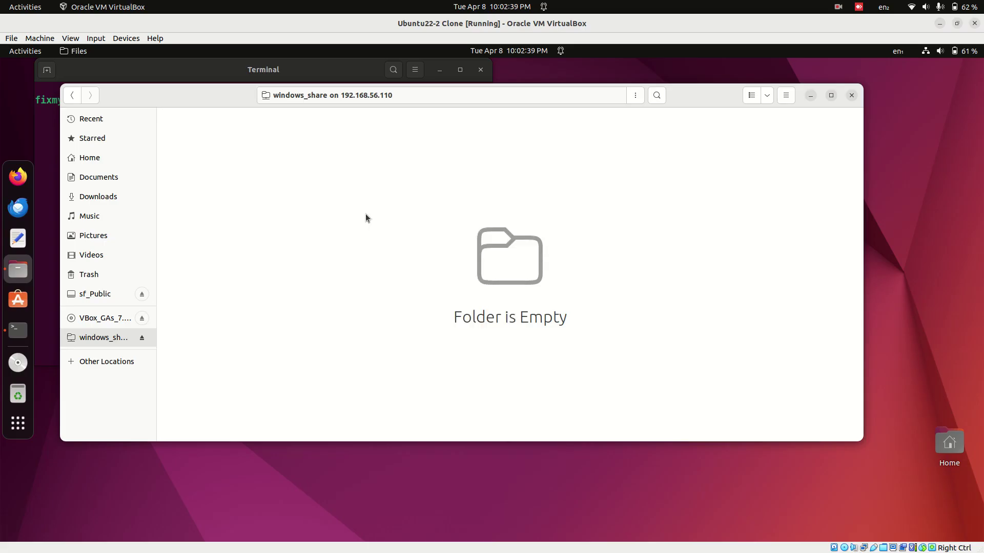
click(16, 344)
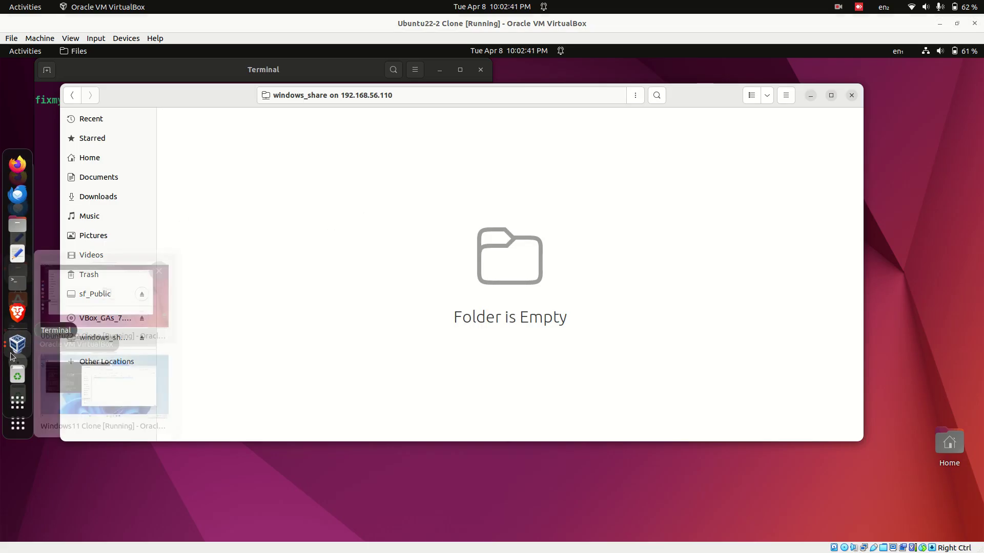
- In the Windows 11 guest, create a New Text Document in Windows_Share and open it in Notepad
click(103, 385)
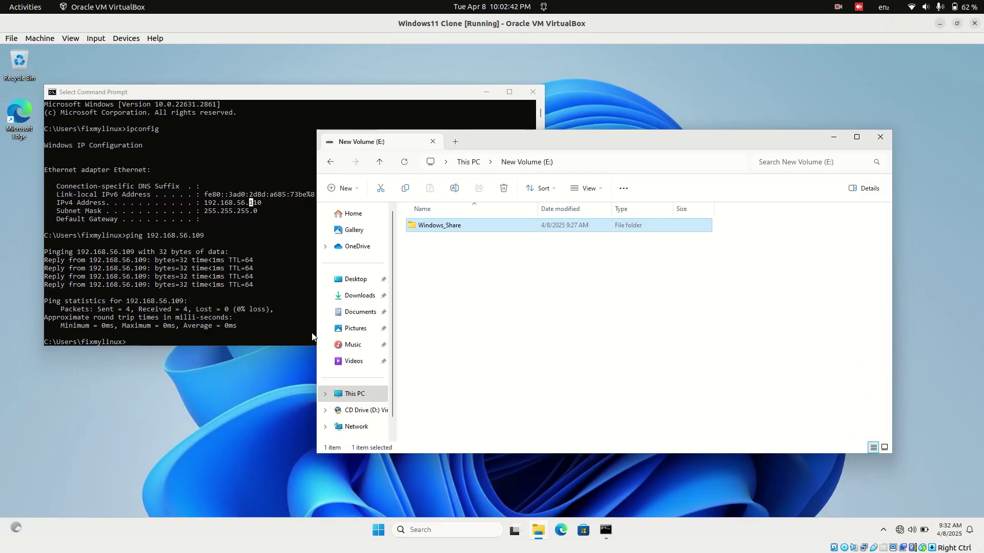
double_click(451, 227)
right_click(507, 271)
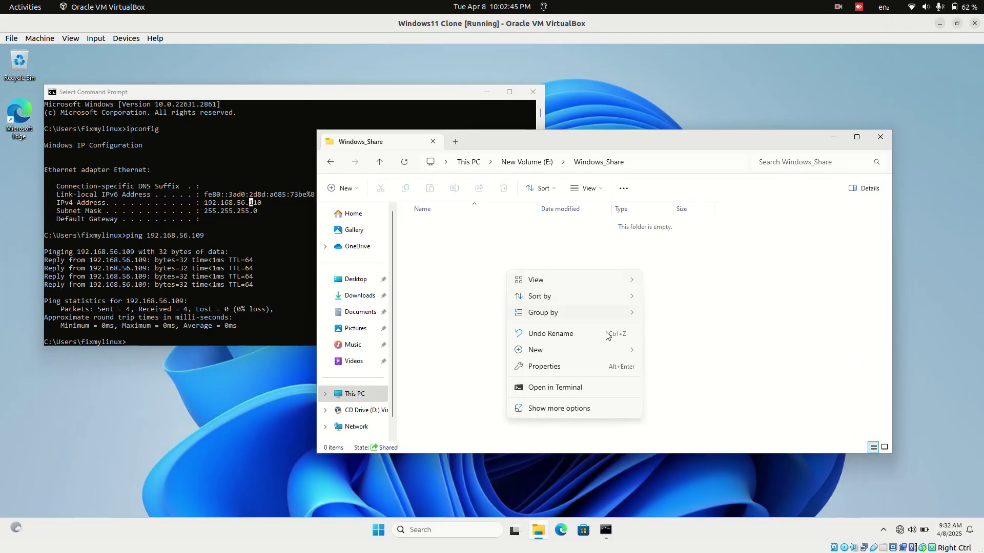
mouse_move(625, 351)
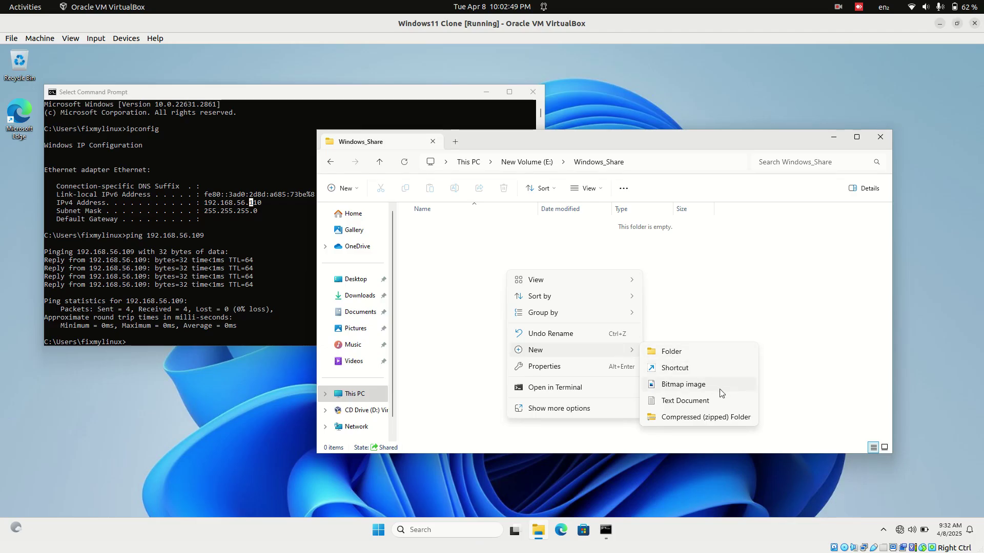
click(711, 402)
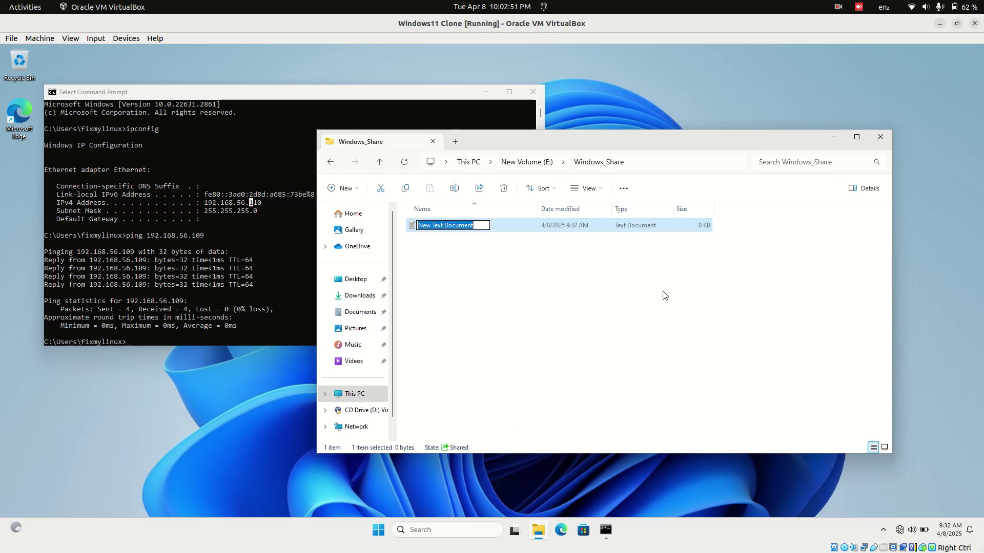
key(Return)
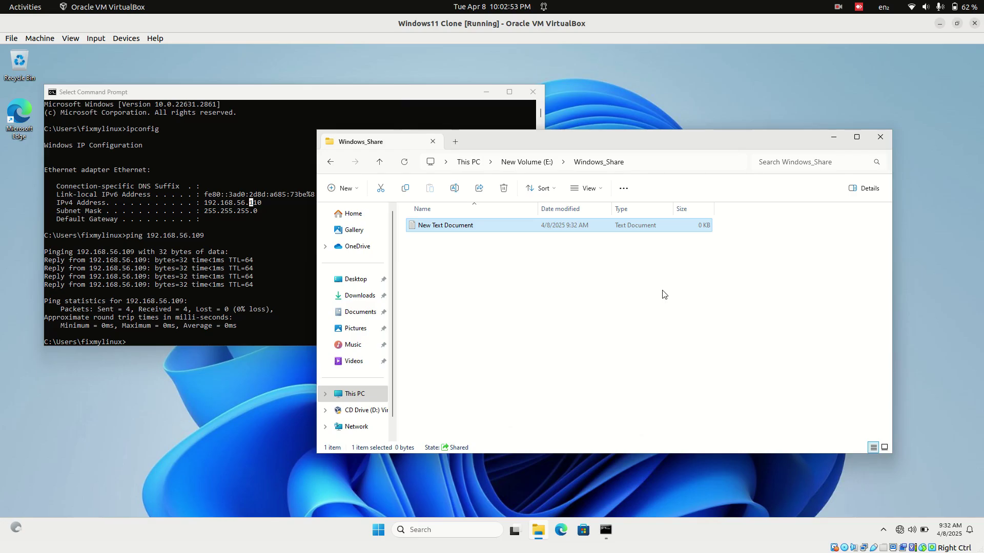
key(Return)
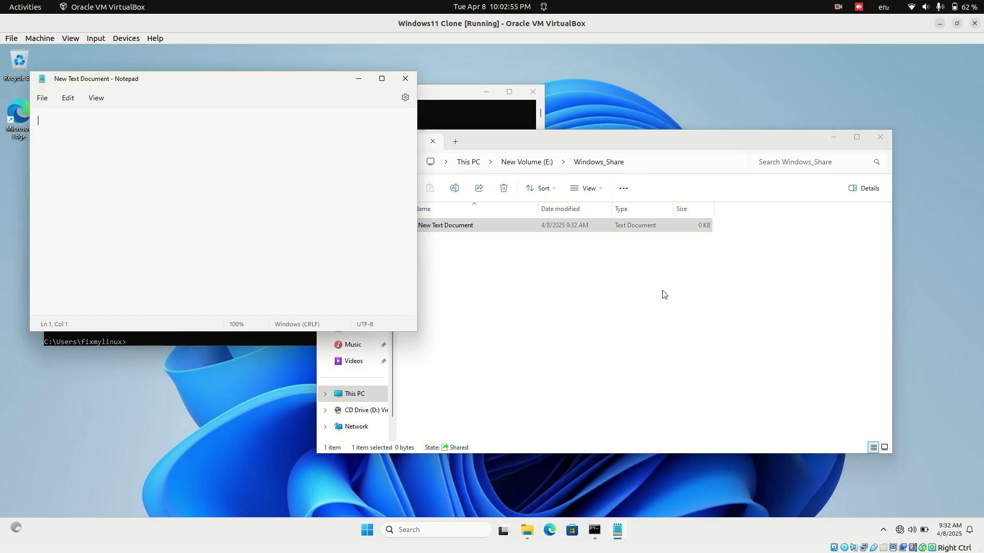
- Write the line 'File created From Winows' in the file, save it and close Notepad
text(From Winows)
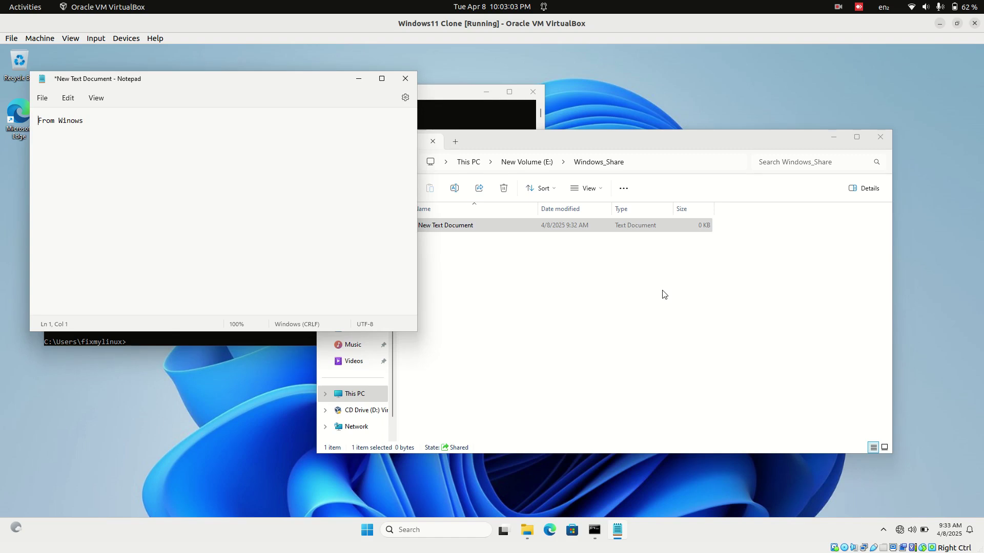
text(File created)
key(Return)
key(BackSpace)
key(ctrl+s)
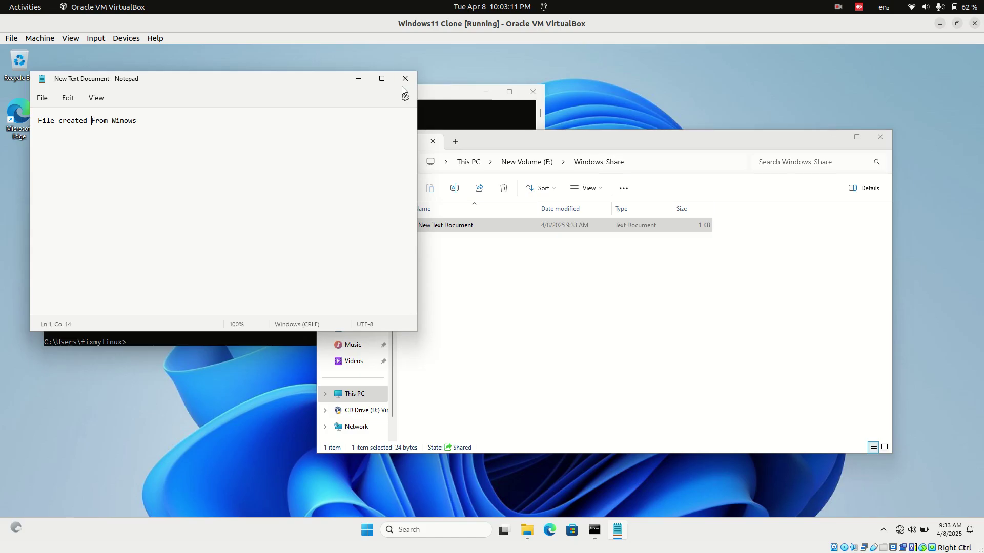
click(405, 78)
mouse_move(3, 266)
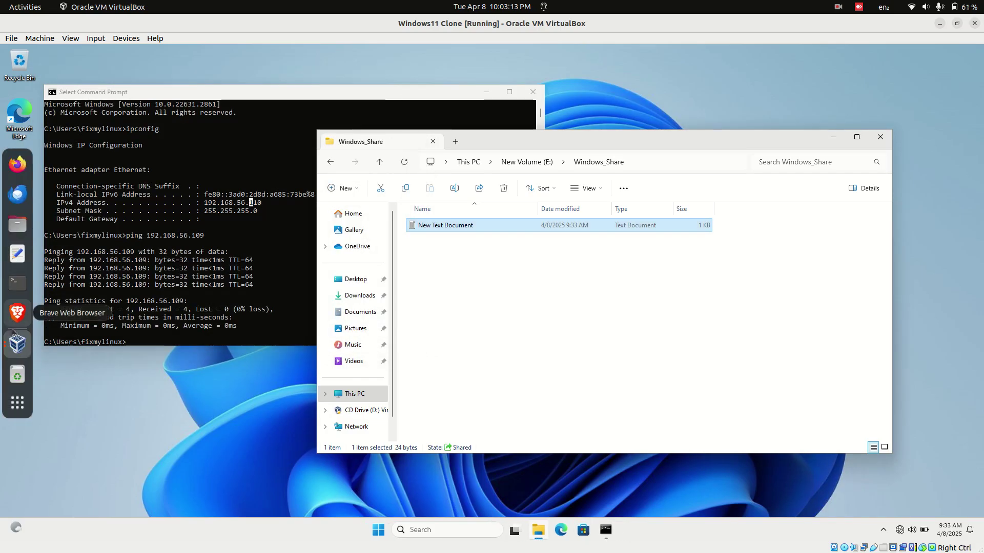
click(20, 351)
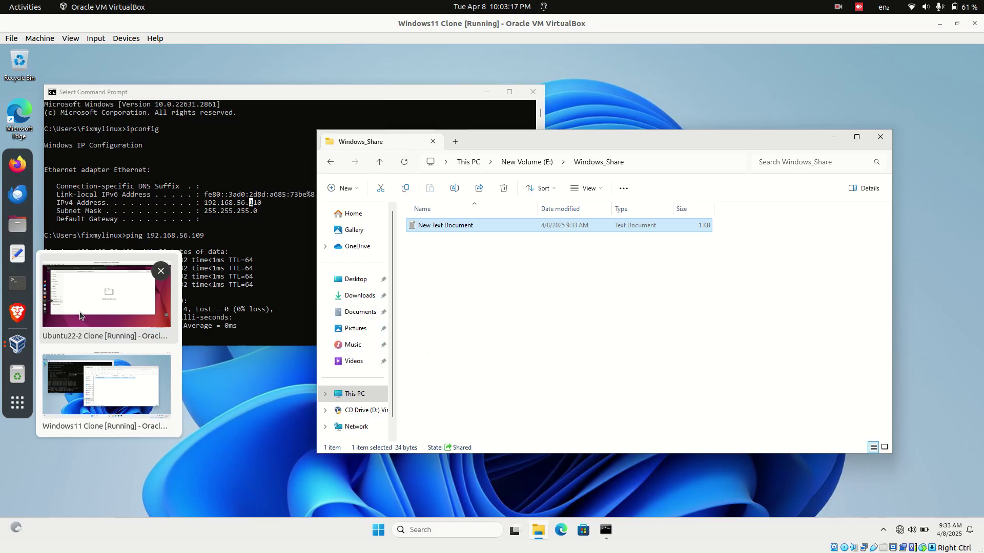
click(107, 387)
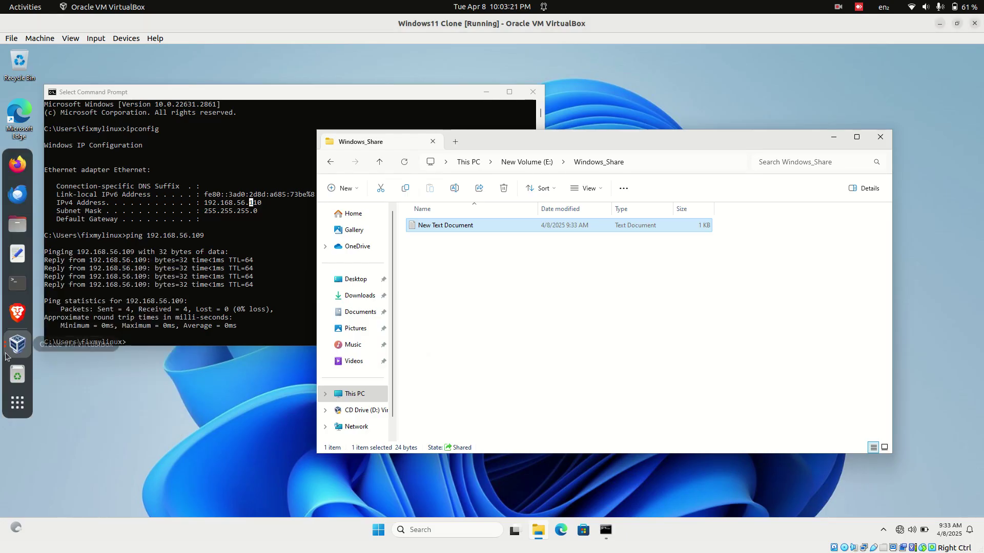
- In the Ubuntu guest, reload the share folder in Files and open New Text Document.txt
click(20, 351)
click(91, 315)
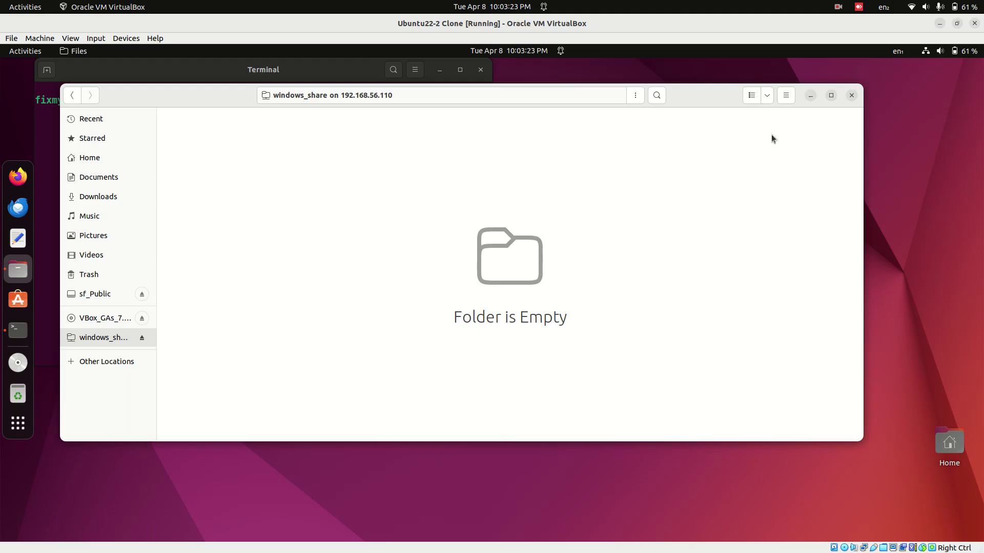
click(767, 96)
click(751, 237)
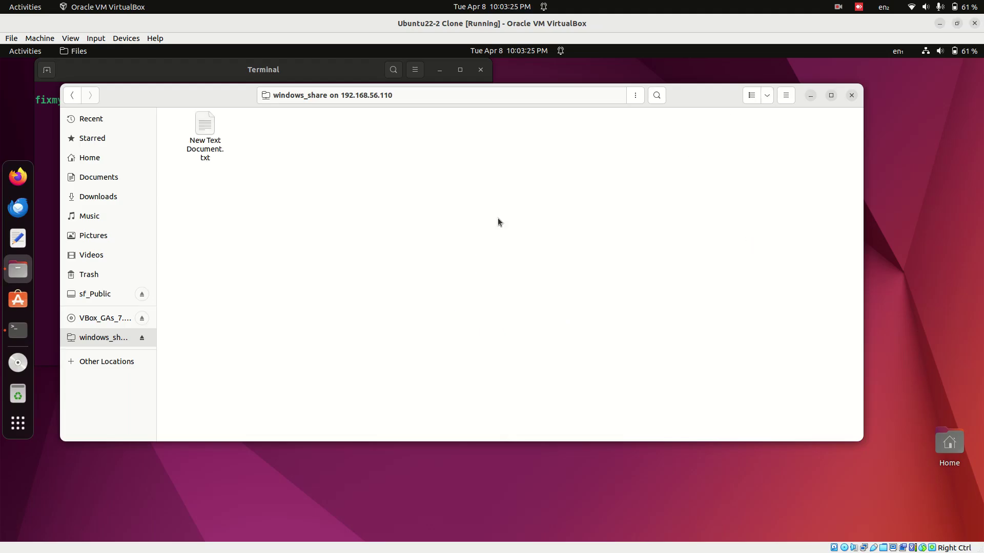
double_click(212, 151)
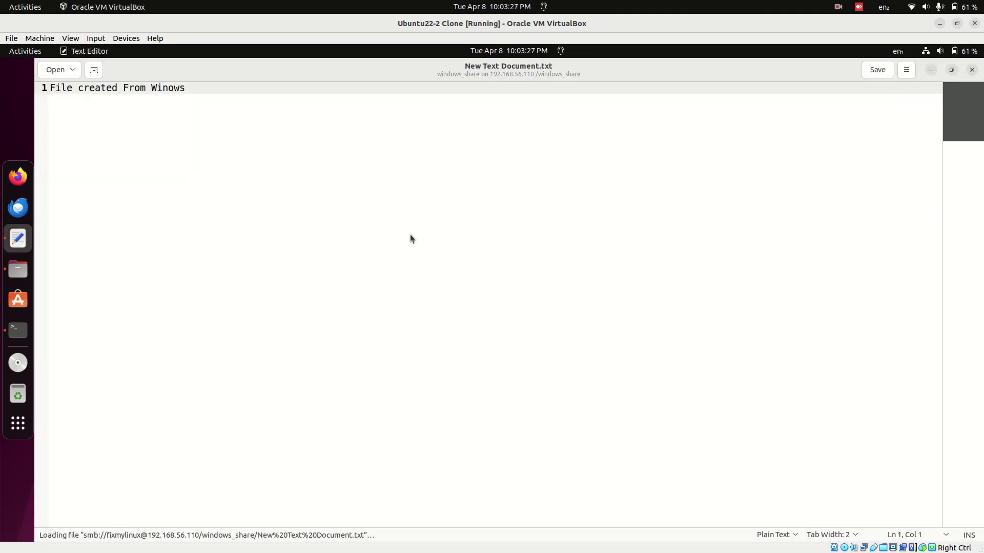
- Correct 'Winows' to 'Windows' so the line reads 'File created From Windows', and save
click(143, 142)
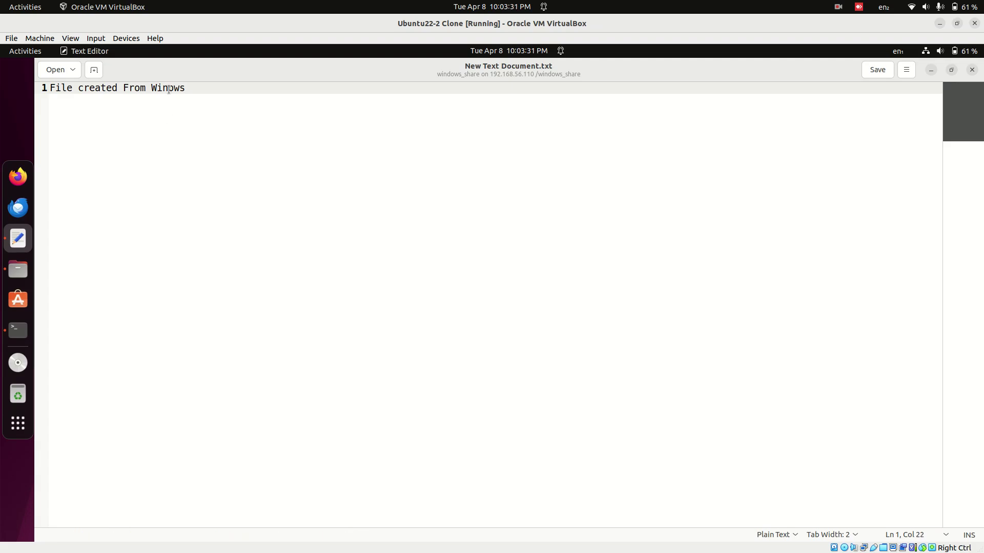
text(d)
key(ctrl+s)
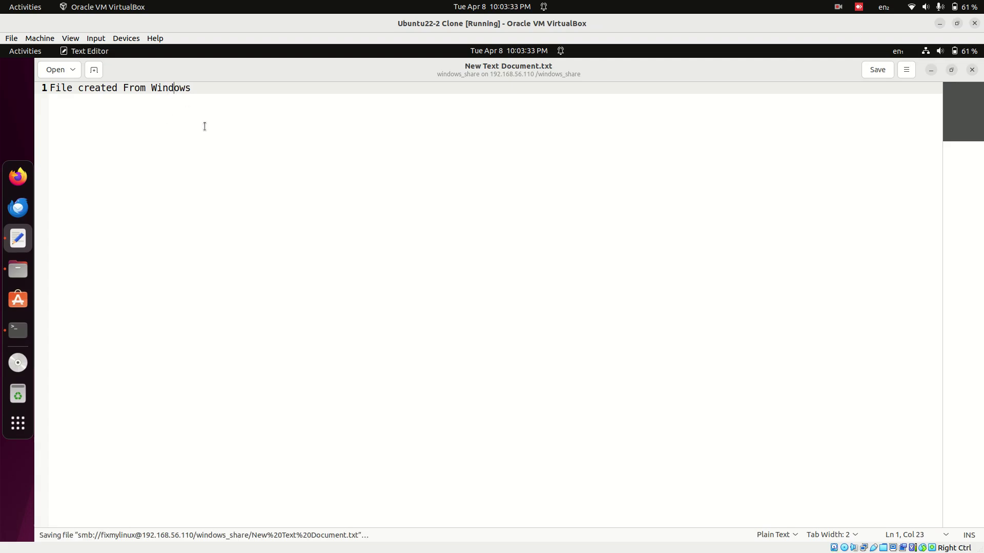
click(17, 344)
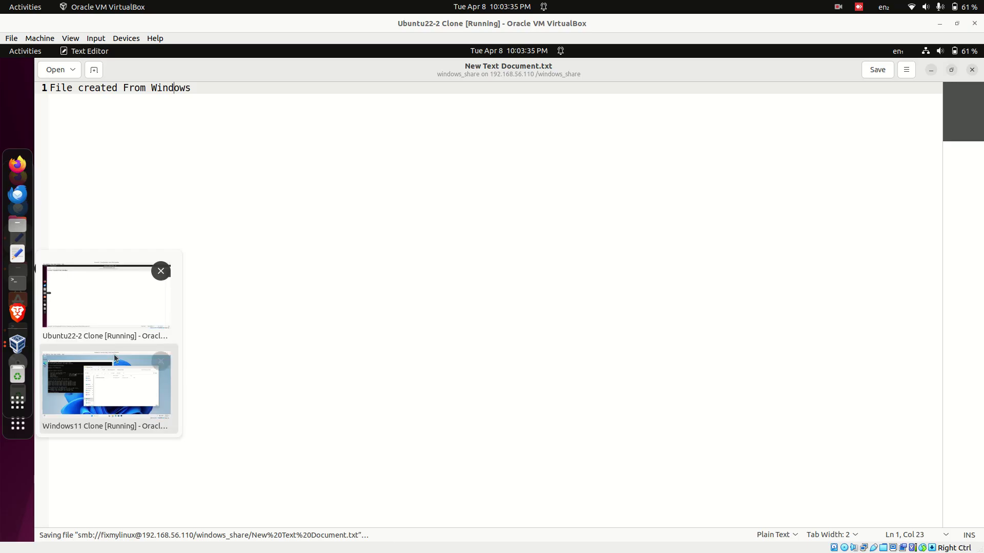
- In the Windows guest, check New Text Document reads 'File created From Windows', close it, and go up to New Volume (E:)
click(105, 384)
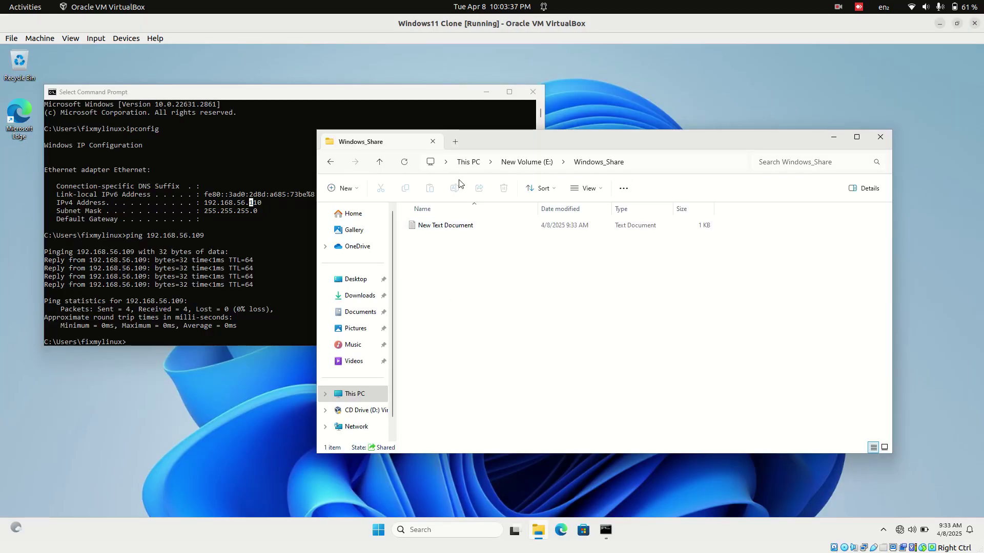
double_click(470, 229)
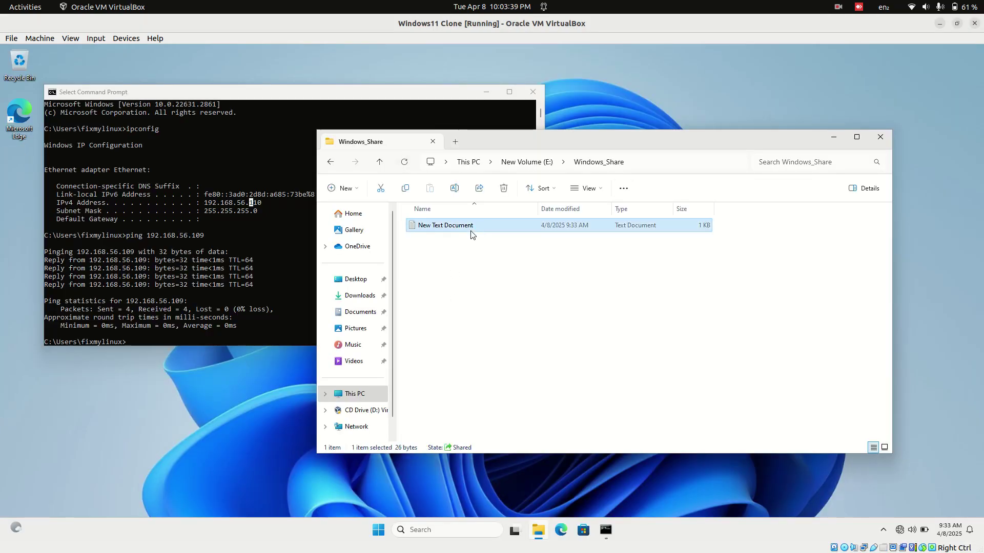
triple_click(123, 125)
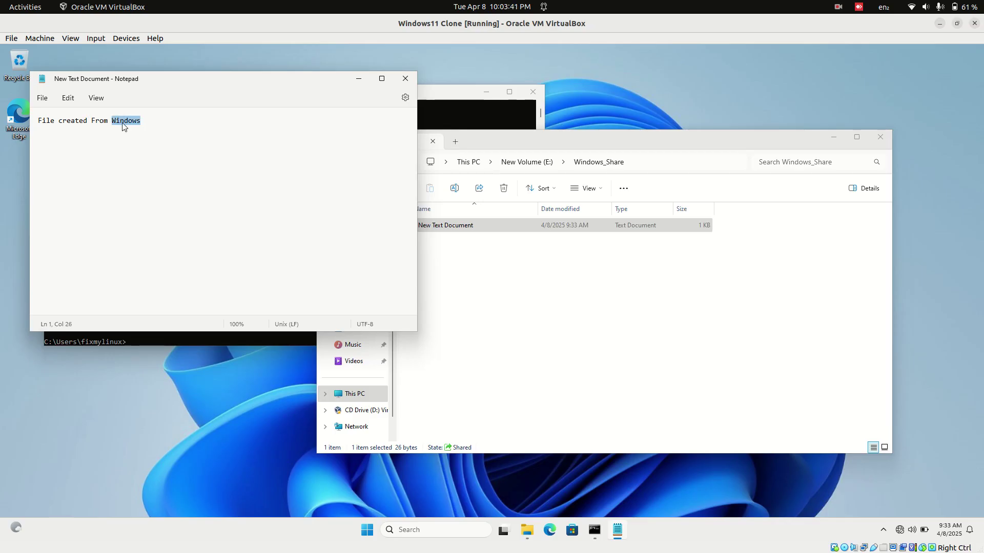
click(165, 125)
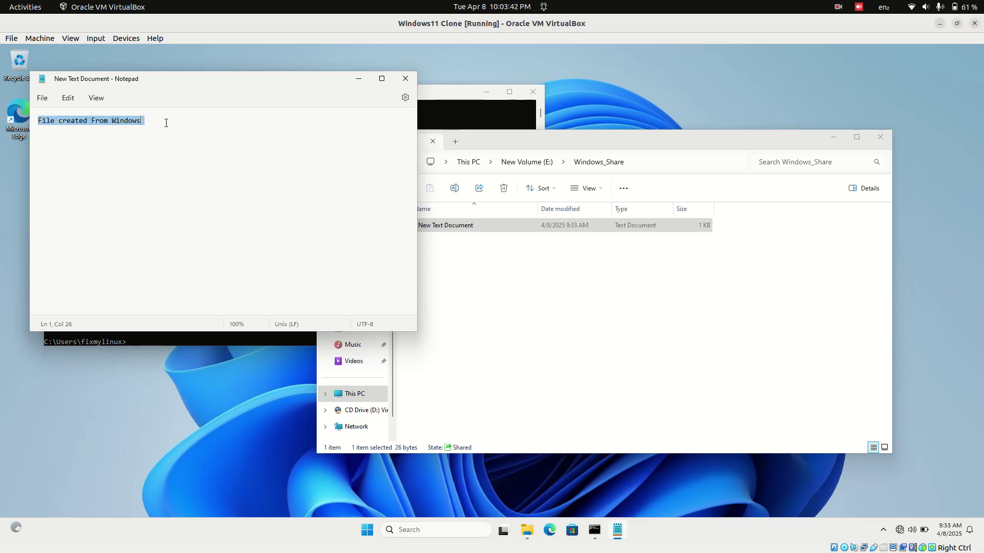
click(181, 166)
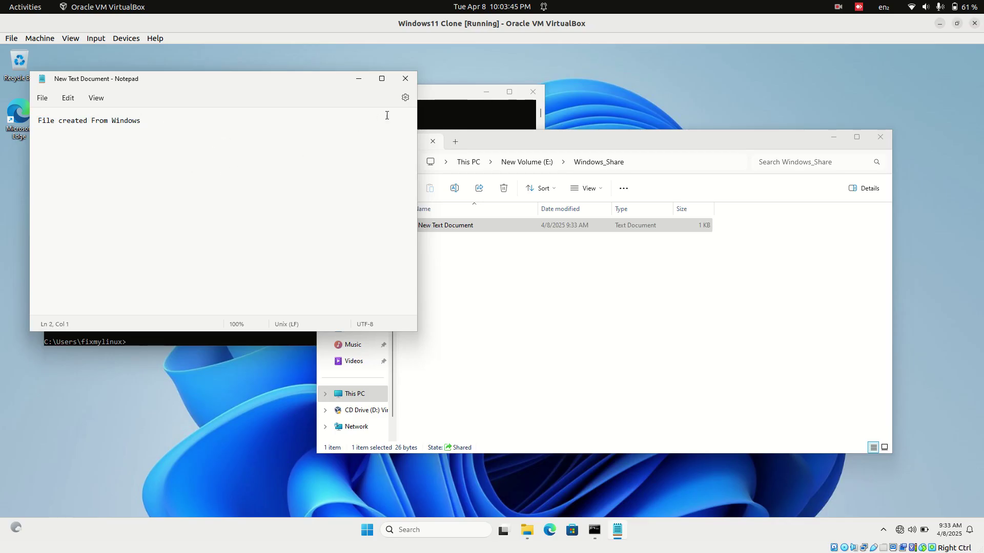
click(405, 78)
click(527, 162)
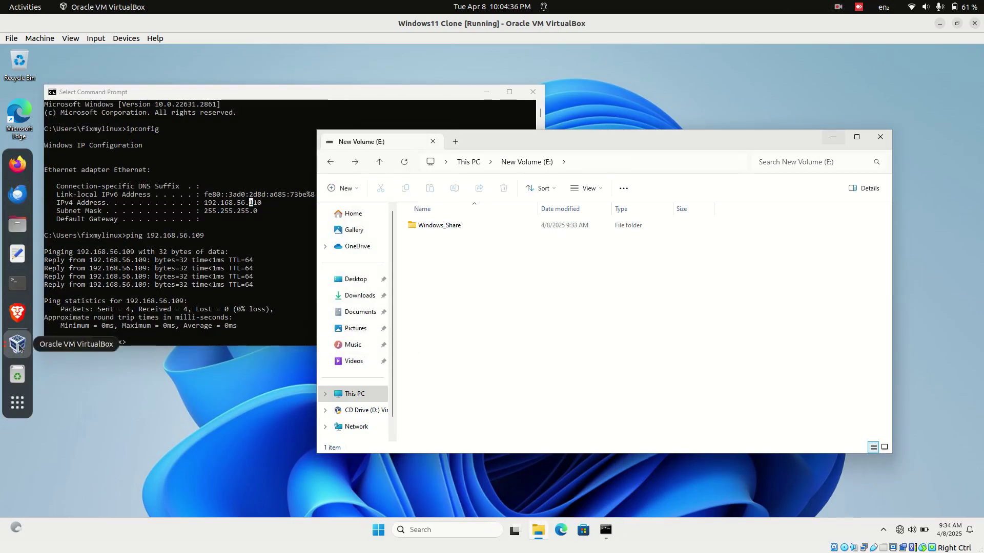
- Back in Ubuntu, close the text editor and unmount the windows_share network location
click(17, 344)
click(131, 314)
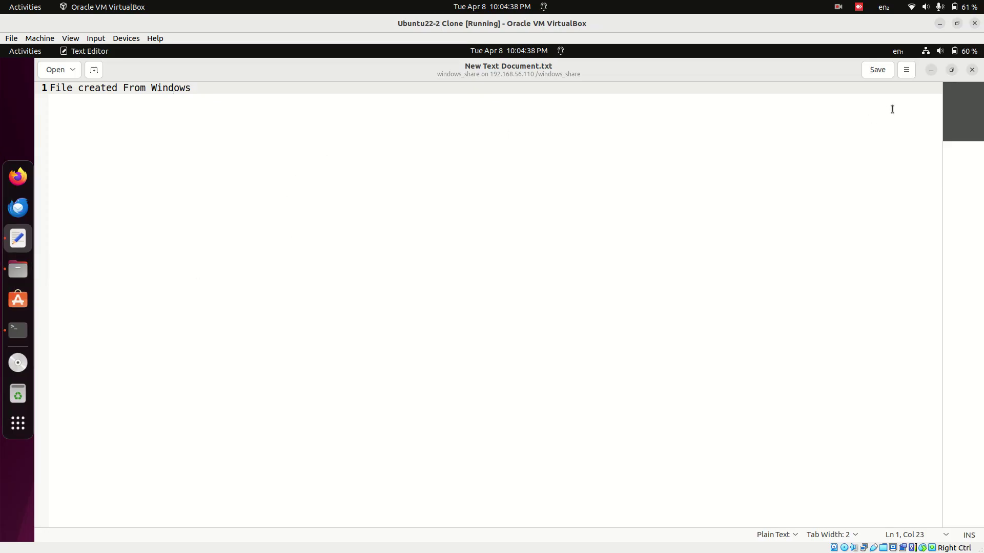
click(971, 69)
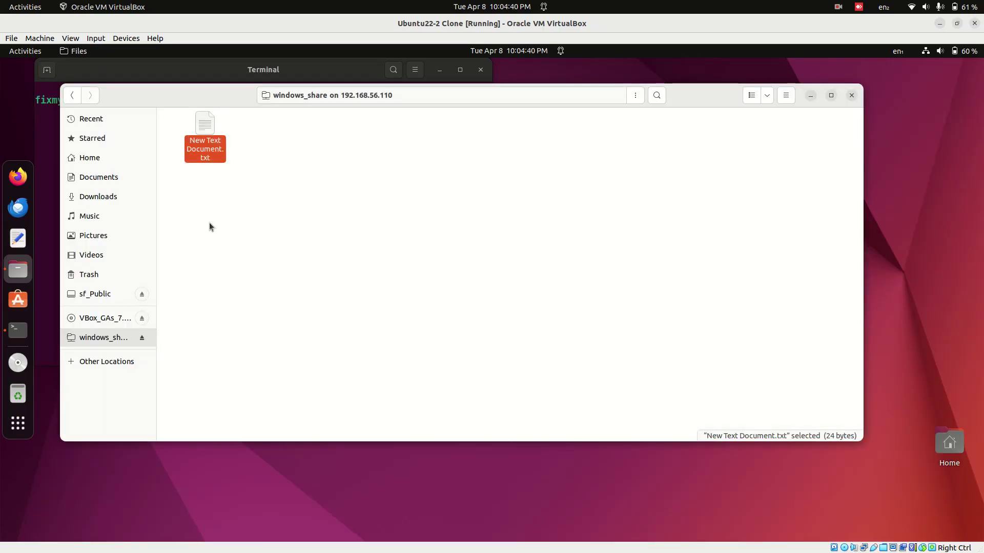
click(207, 276)
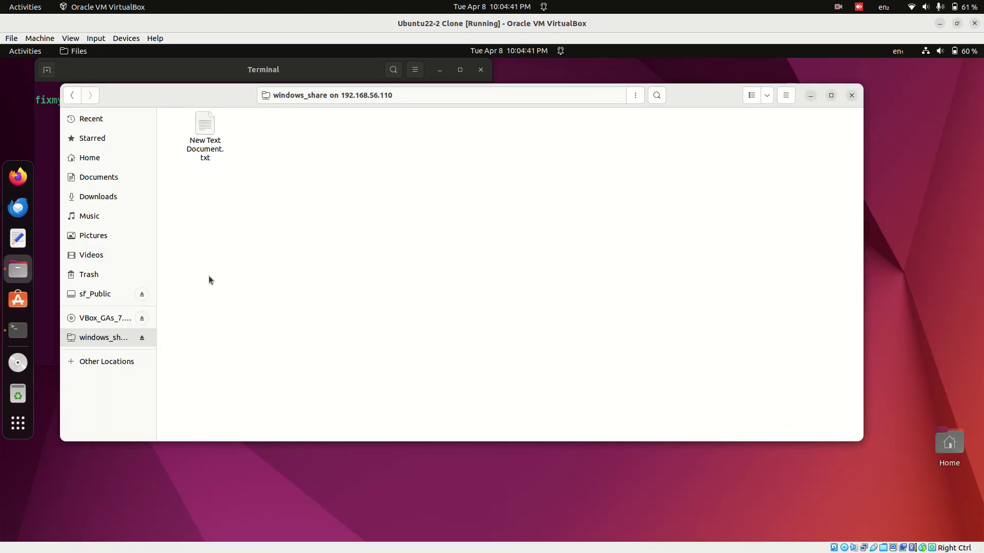
click(141, 339)
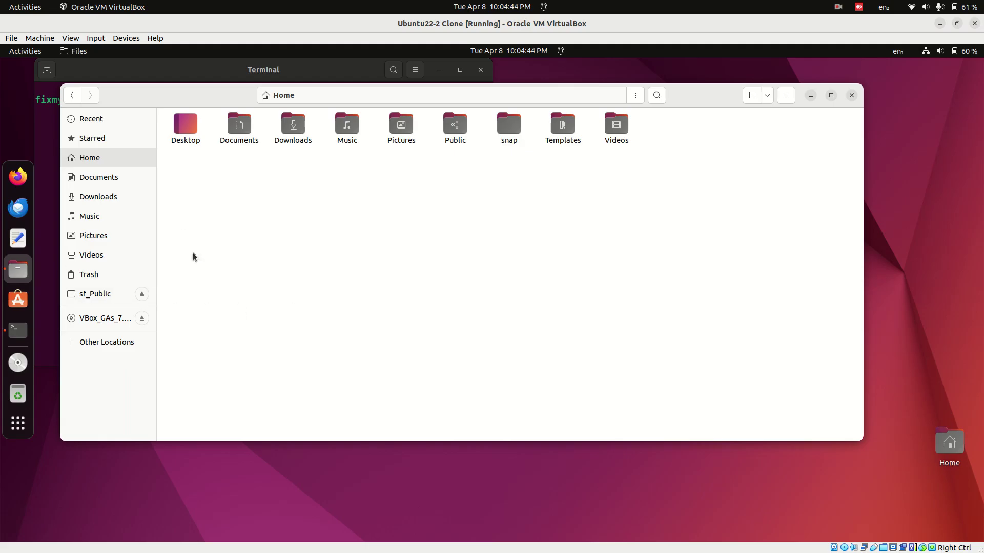
- Reconnect to windows_share on 192.168.56.110 from recent servers, add it as a bookmark, then unmount it
click(123, 343)
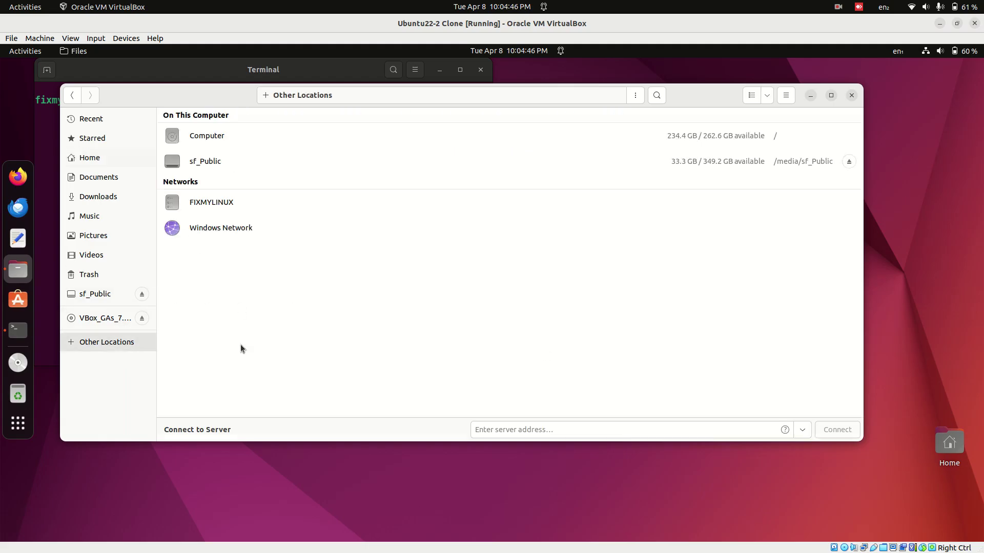
click(802, 429)
click(777, 324)
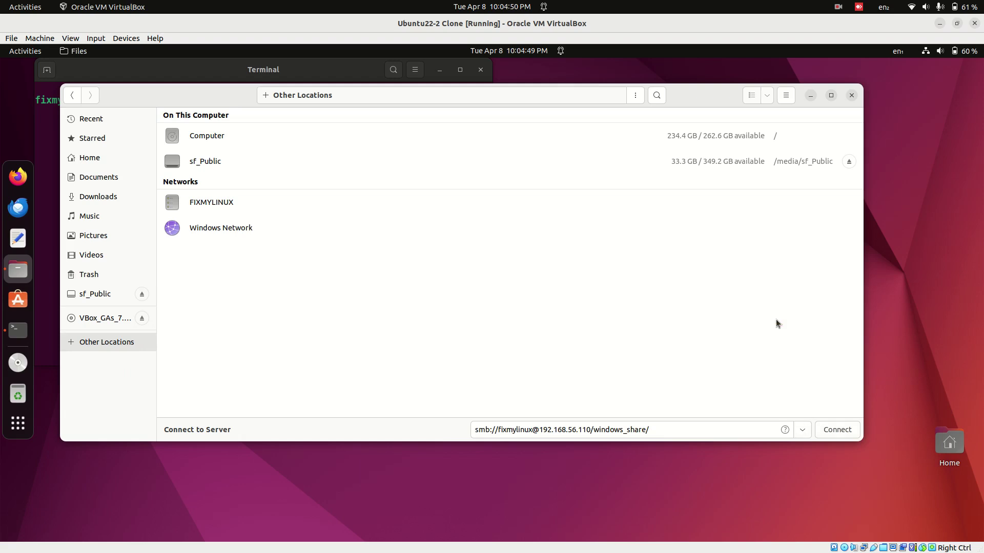
click(836, 430)
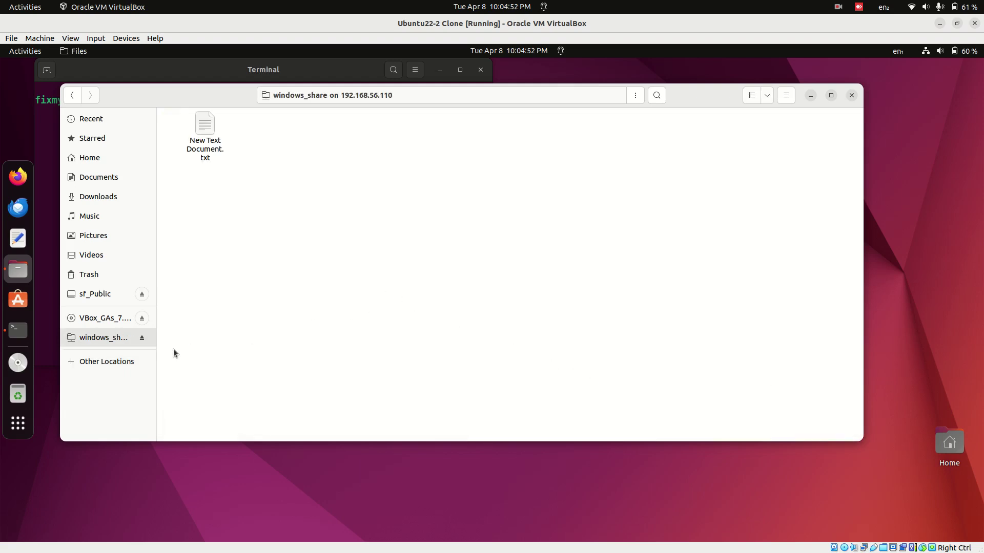
right_click(109, 343)
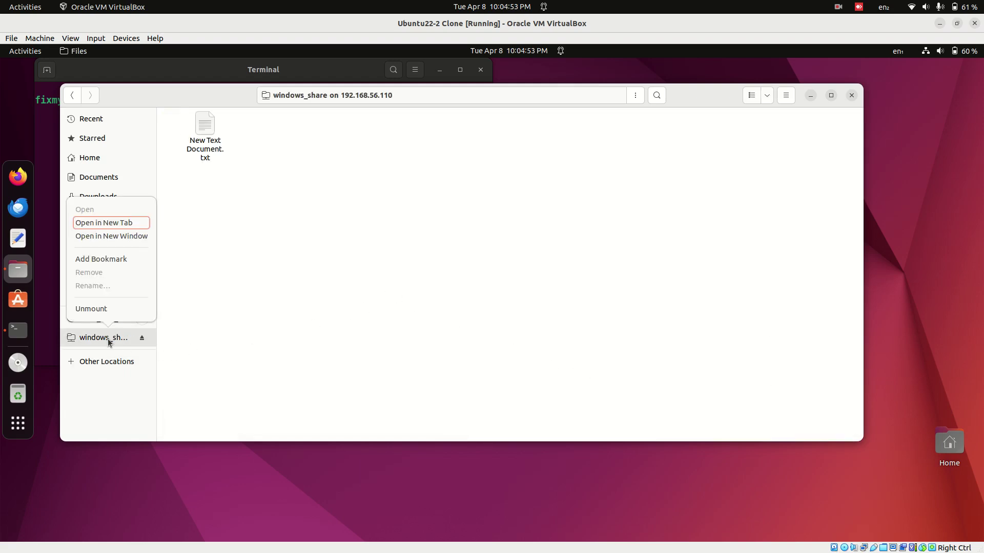
click(115, 261)
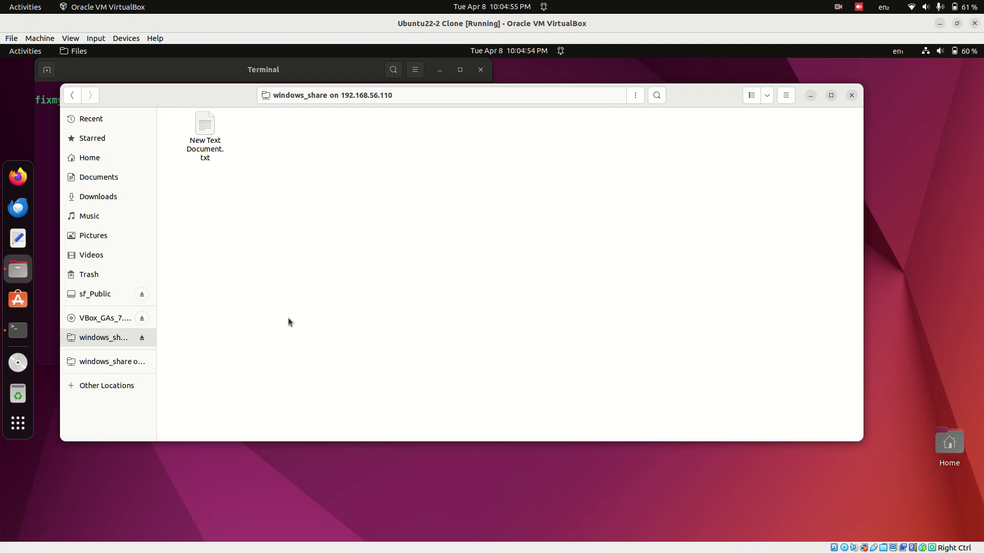
click(142, 337)
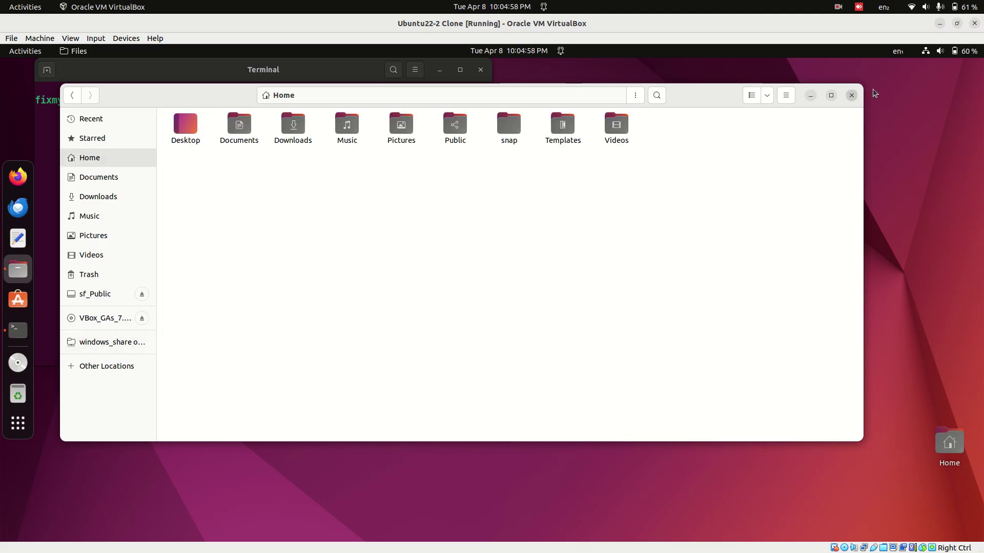
- Close Files and restart the Ubuntu guest from the system menu's Power Off / Log Out options
click(851, 95)
click(968, 51)
click(856, 197)
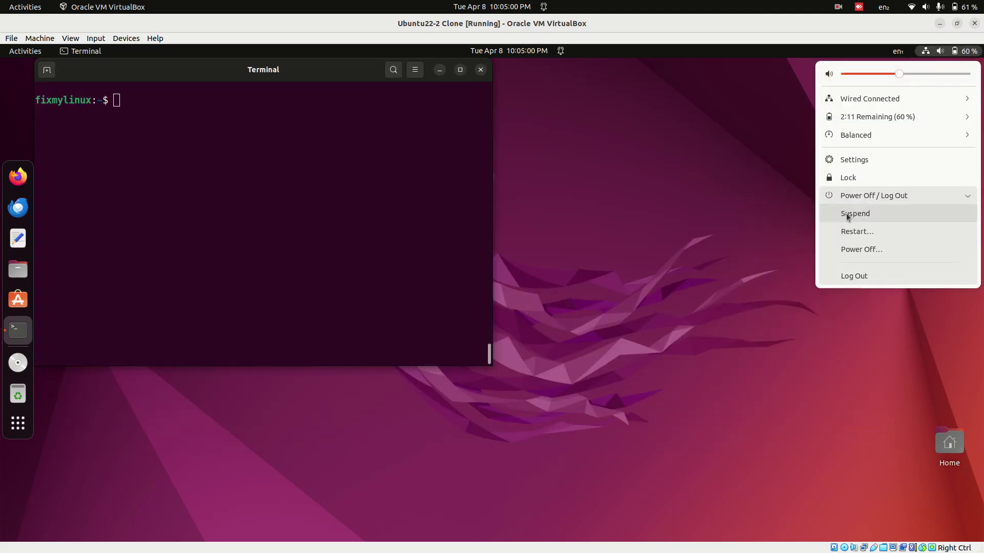
click(848, 231)
click(526, 318)
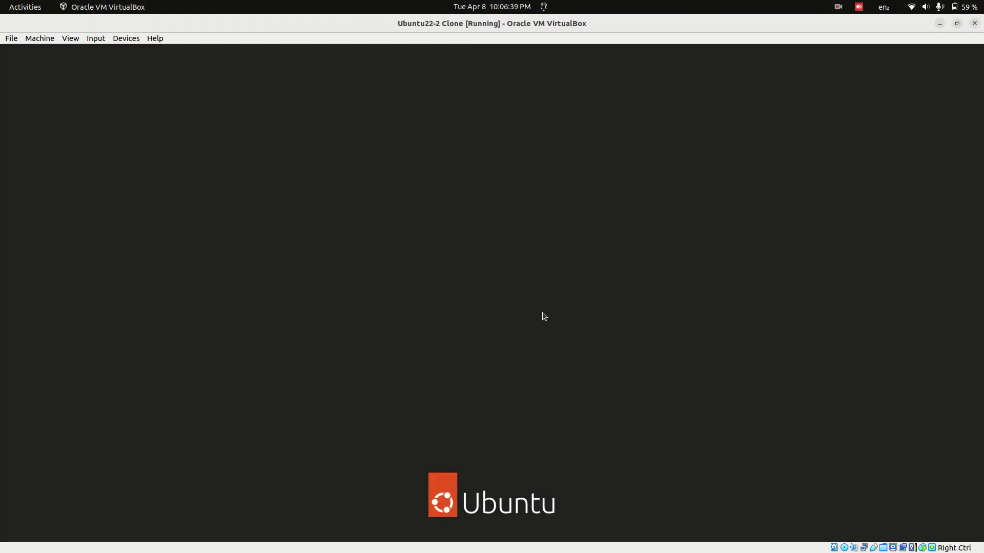
- Sign back in at the Ubuntu login screen with the account password, turning off caps lock
key(Return)
key(Caps_Lock)
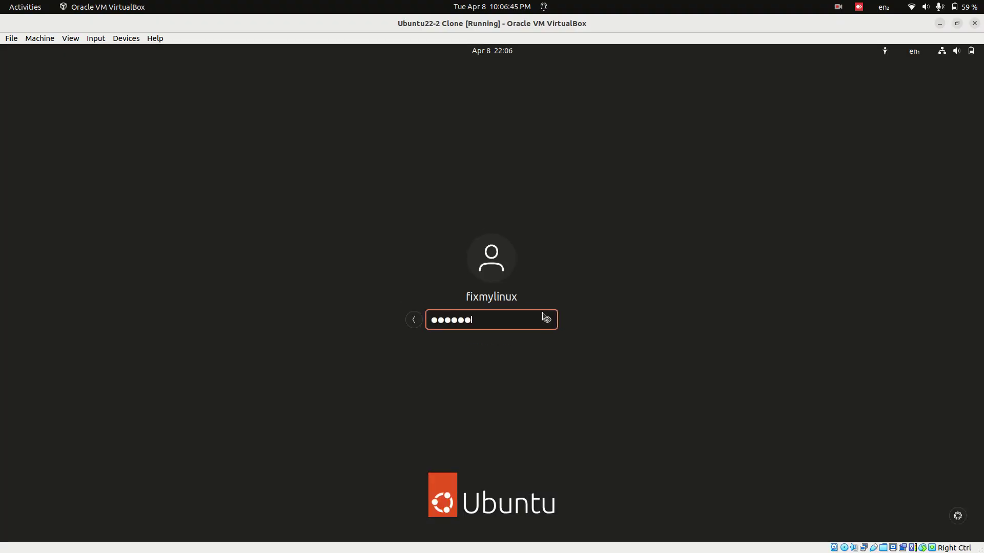
key(Return)
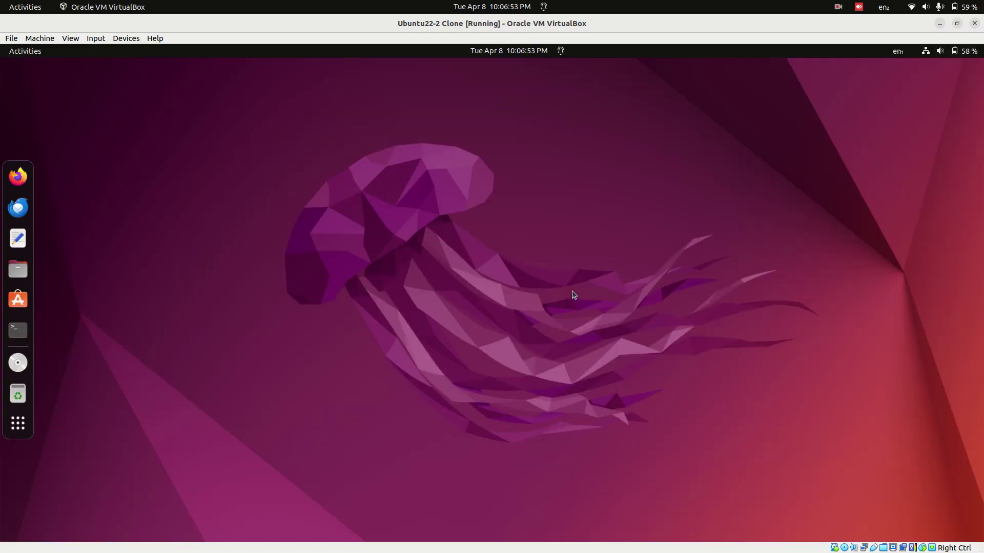
- Open the windows_share bookmark in Files and connect with the share password set to Remember forever
click(18, 269)
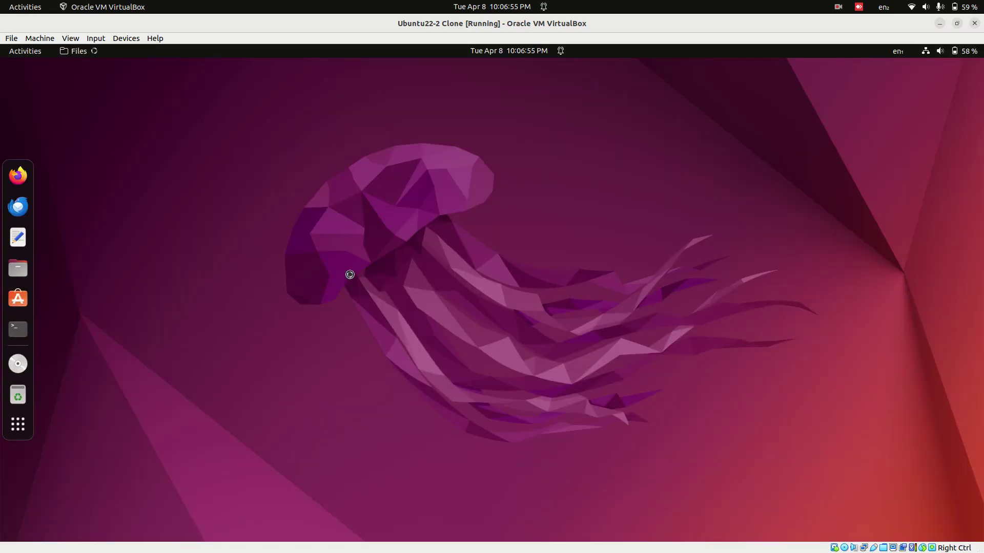
click(102, 320)
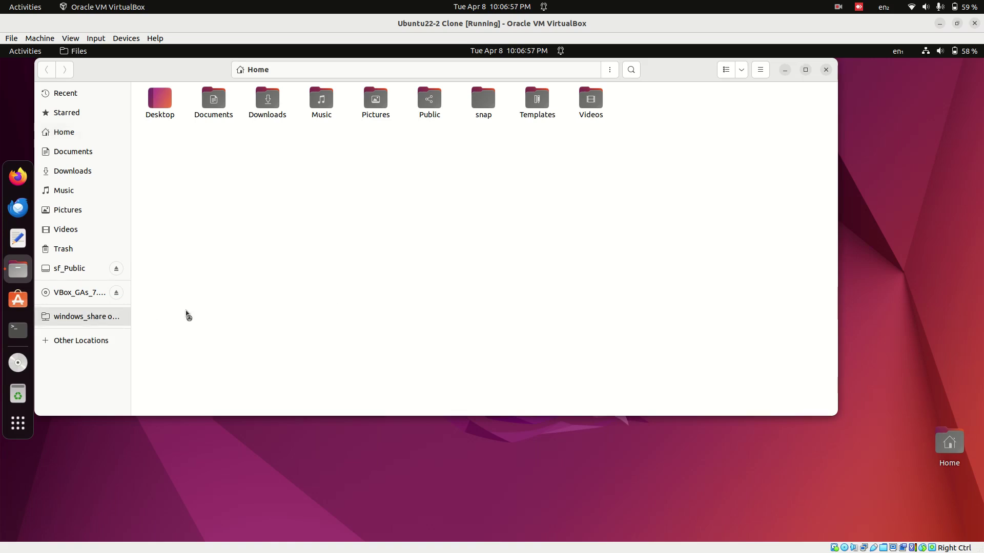
click(413, 247)
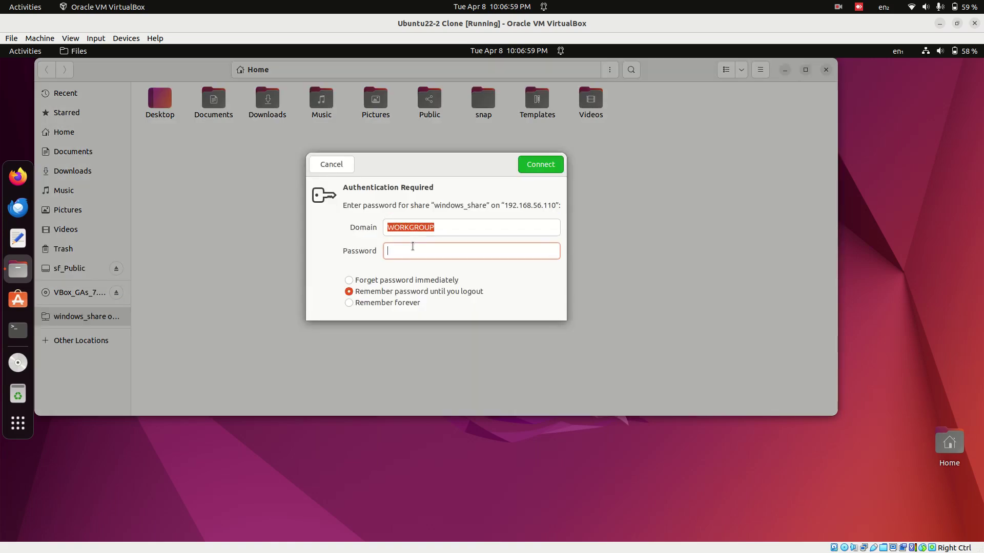
text(•••••••••)
click(400, 306)
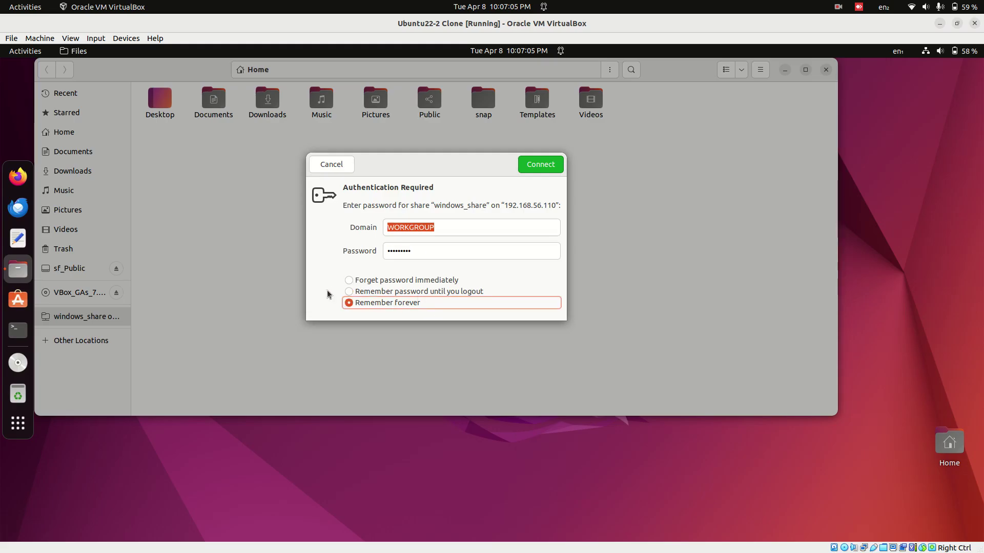
click(534, 171)
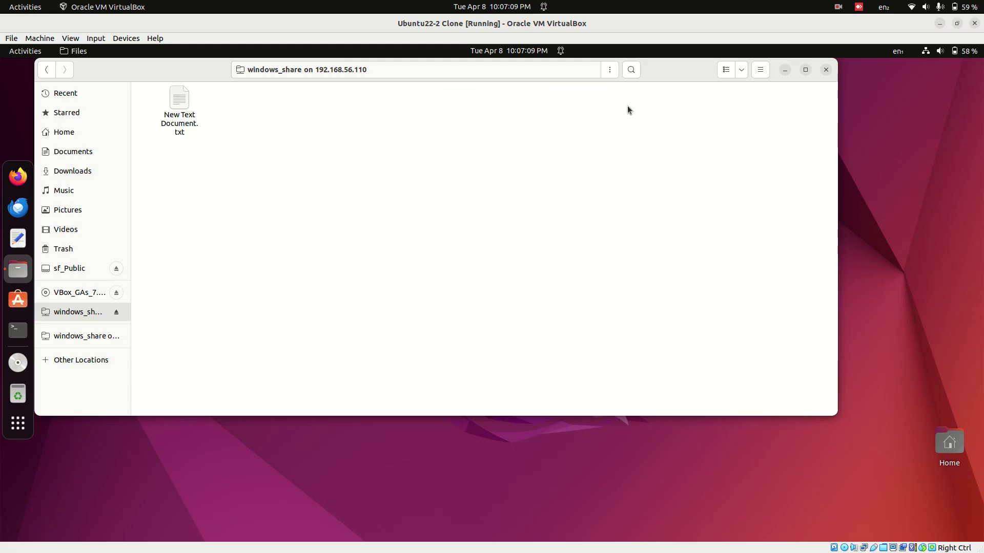
- Close Files, restart the Ubuntu22-2 Clone guest via Power Off / Log Out, and log in with the account password
click(826, 70)
click(942, 51)
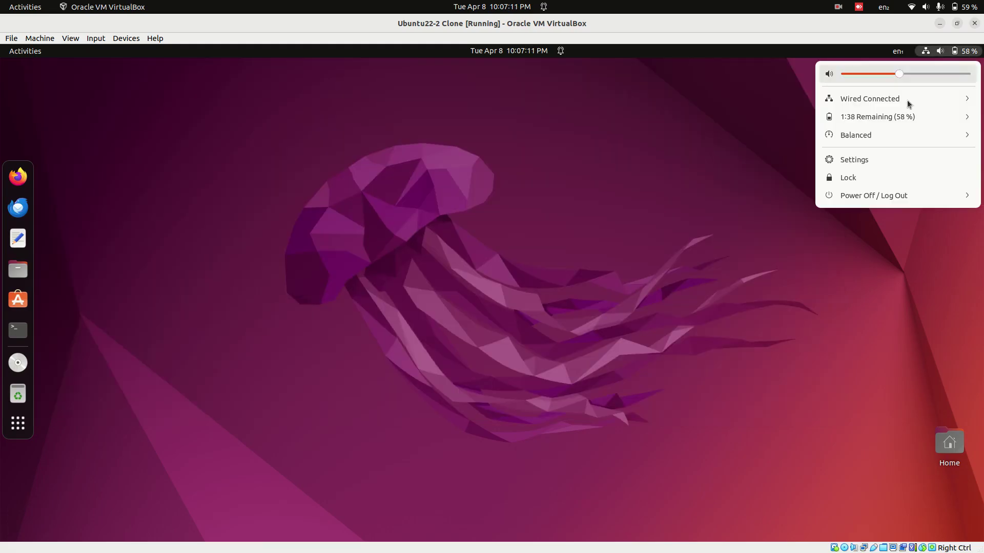
click(871, 195)
click(846, 228)
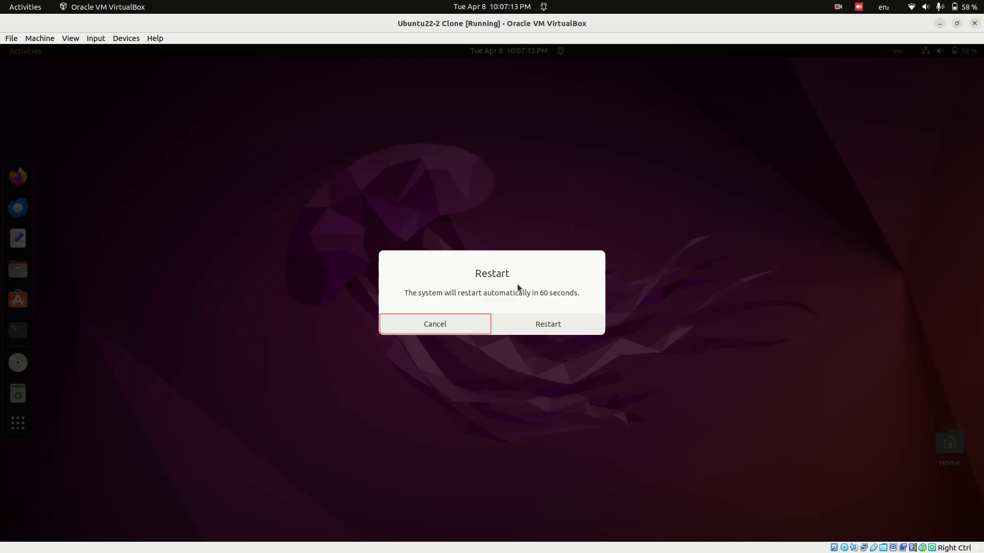
click(518, 321)
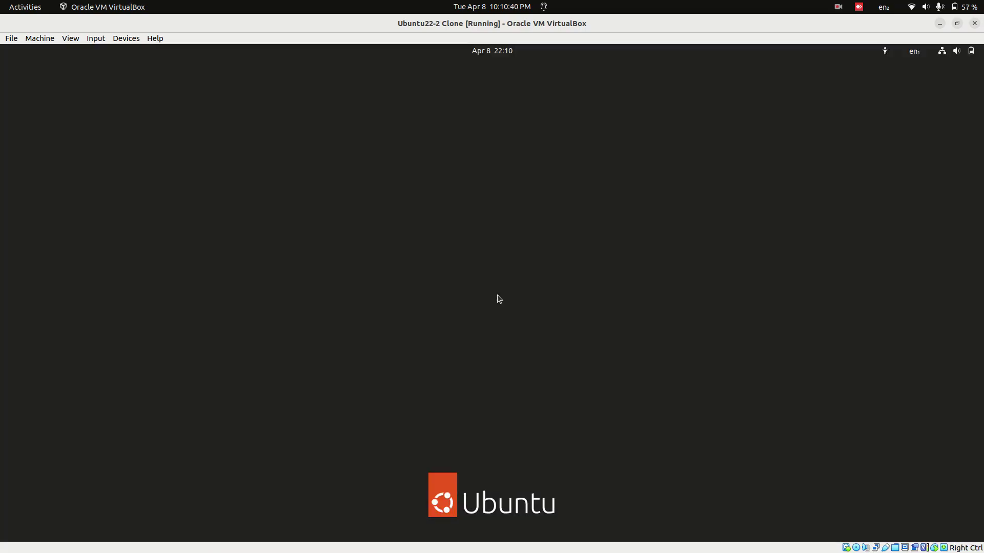
text(**********)
key(Return)
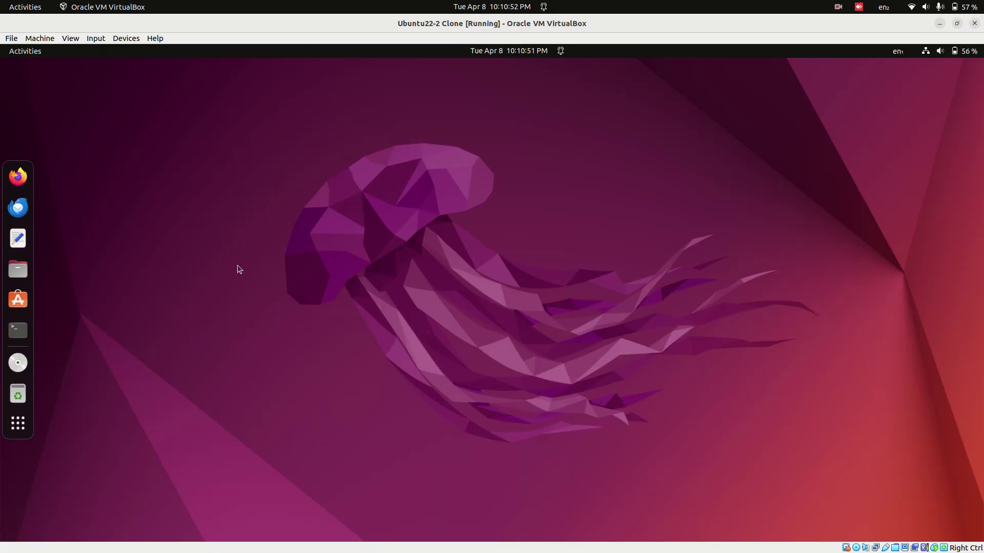
- Open windows_share from its bookmark without a password prompt, view New Text Document.txt, then eject and remount the share
click(18, 269)
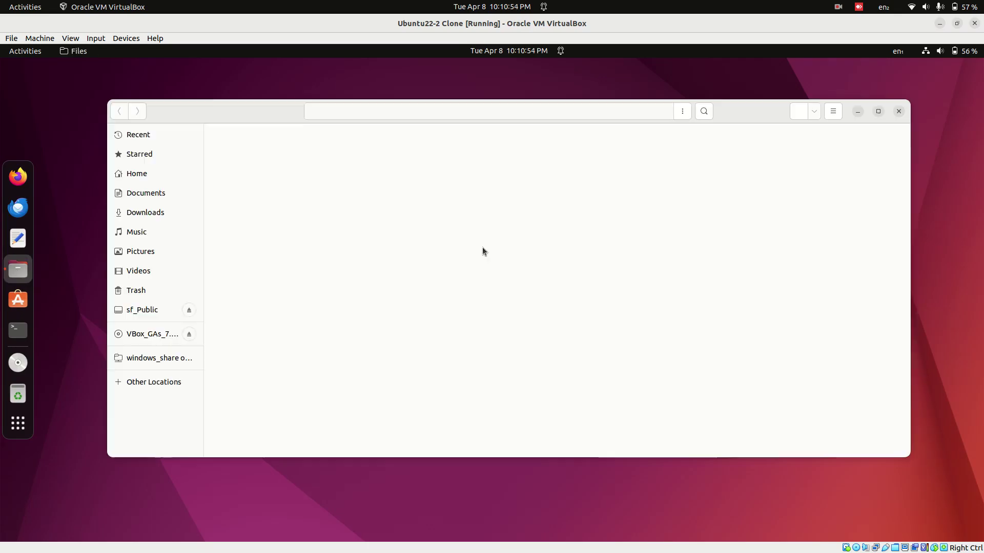
click(151, 358)
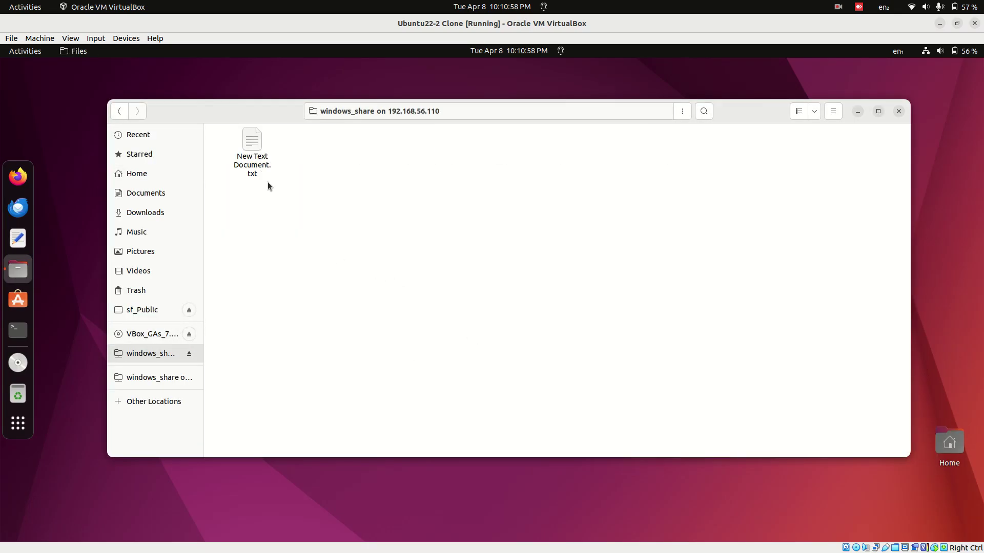
double_click(255, 154)
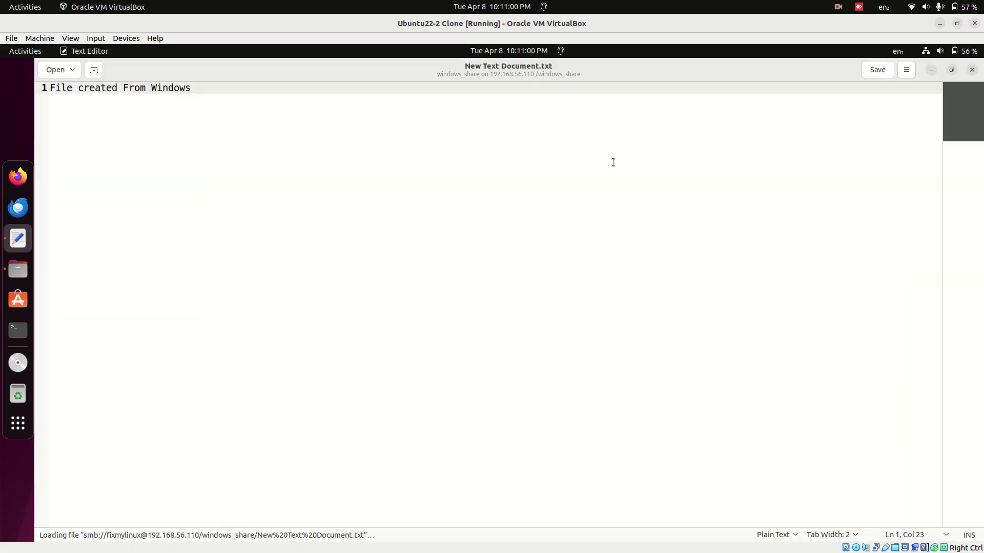
click(971, 72)
click(543, 200)
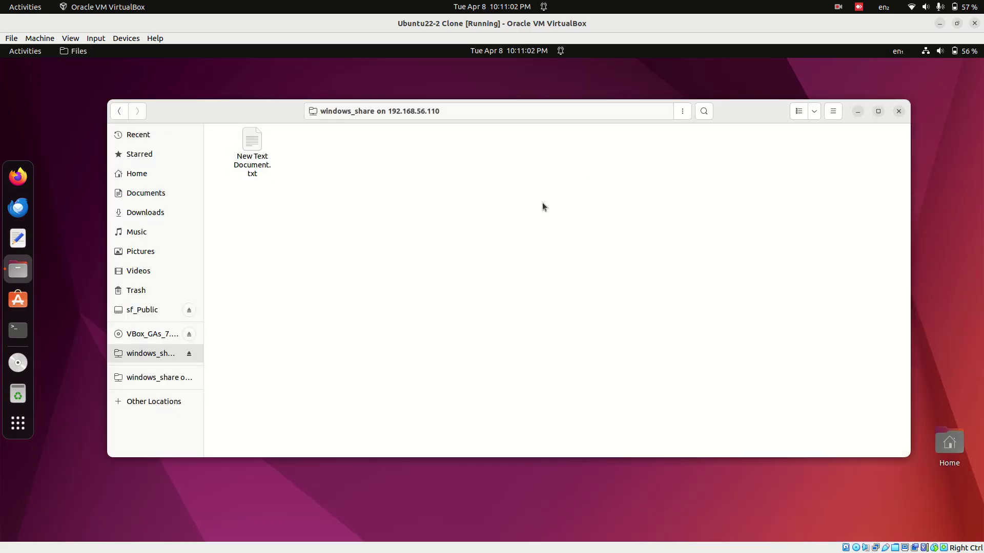
click(189, 353)
click(155, 358)
- Drag the Files sidebar divider wider to reveal full place names, then close the Files window
mouse_move(204, 361)
mouse_down()
mouse_move(279, 362)
mouse_move(214, 360)
mouse_up()
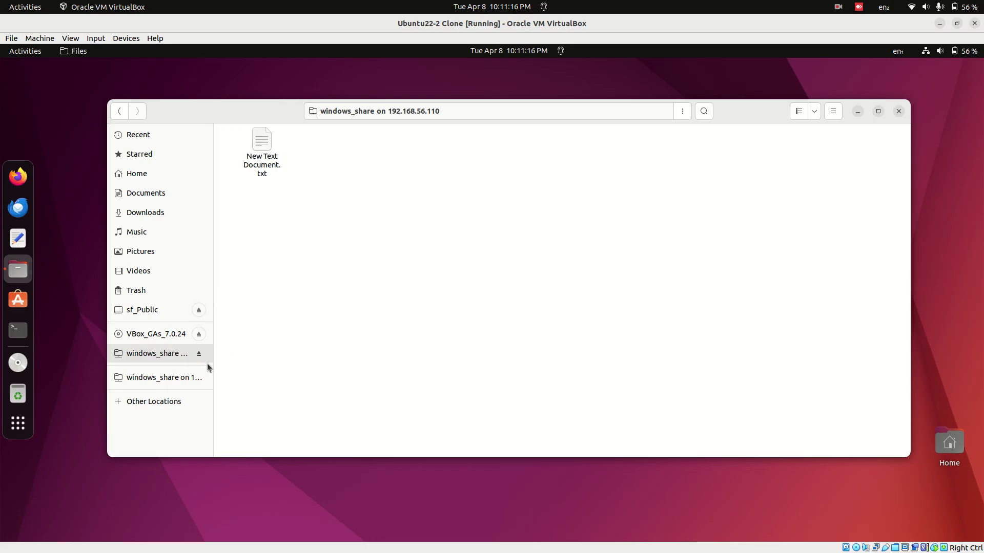
right_click(159, 357)
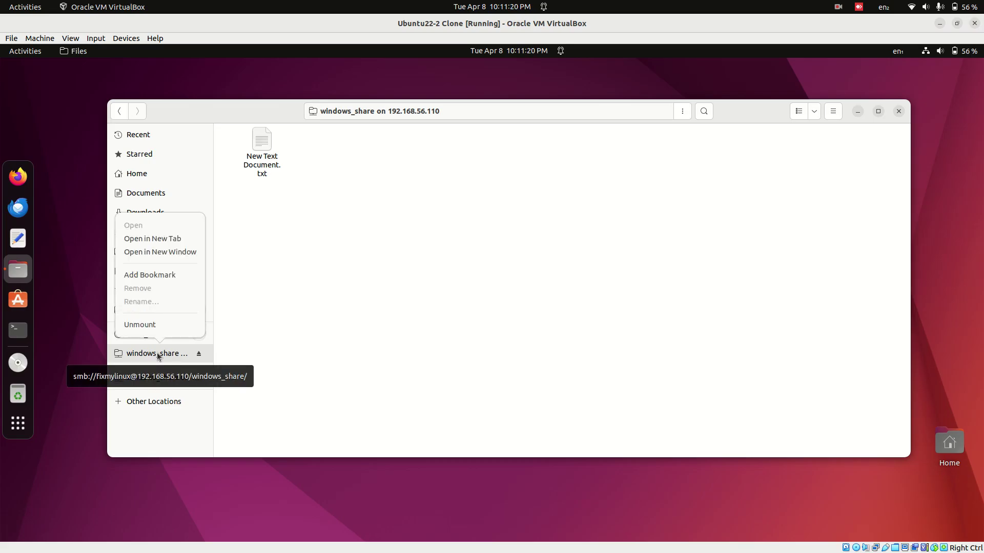
click(334, 321)
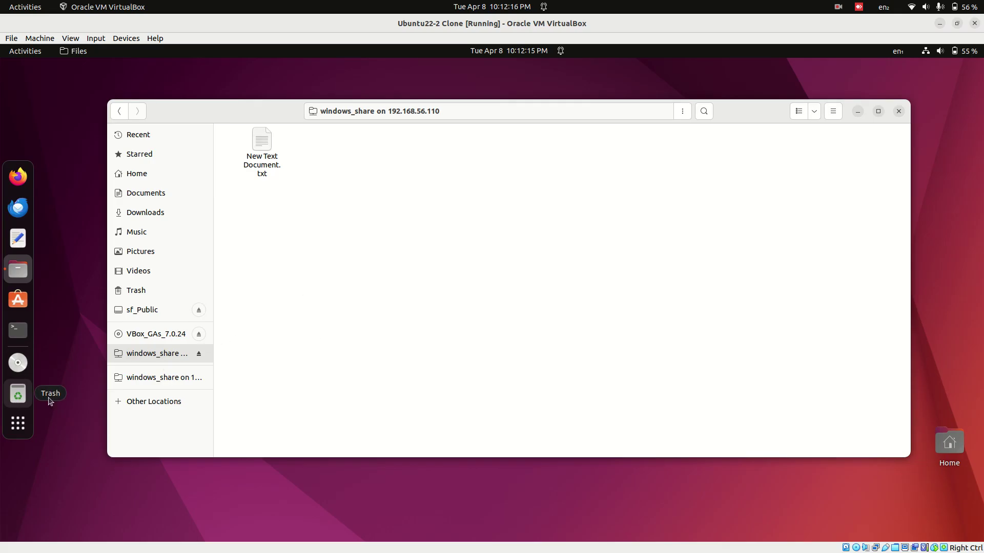
click(57, 400)
click(678, 278)
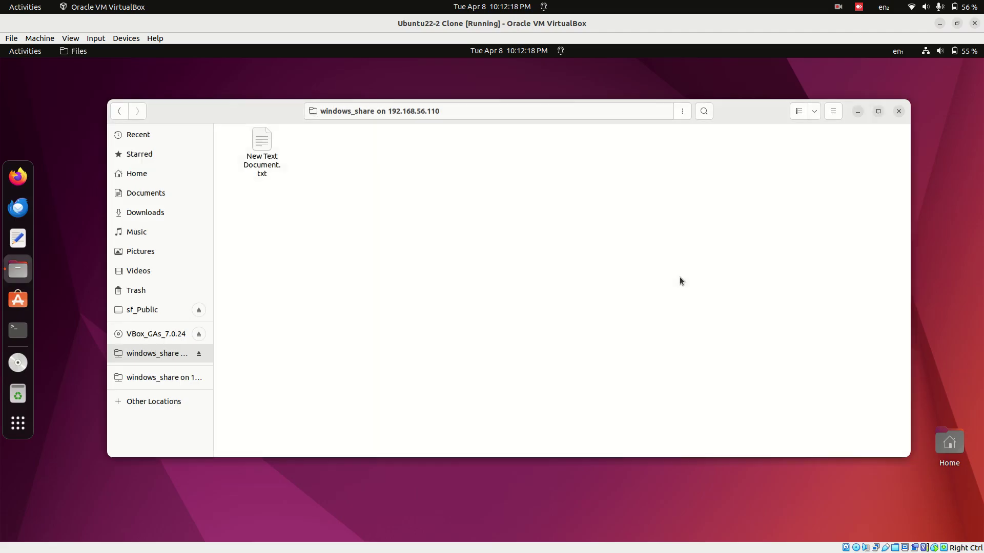
click(897, 112)
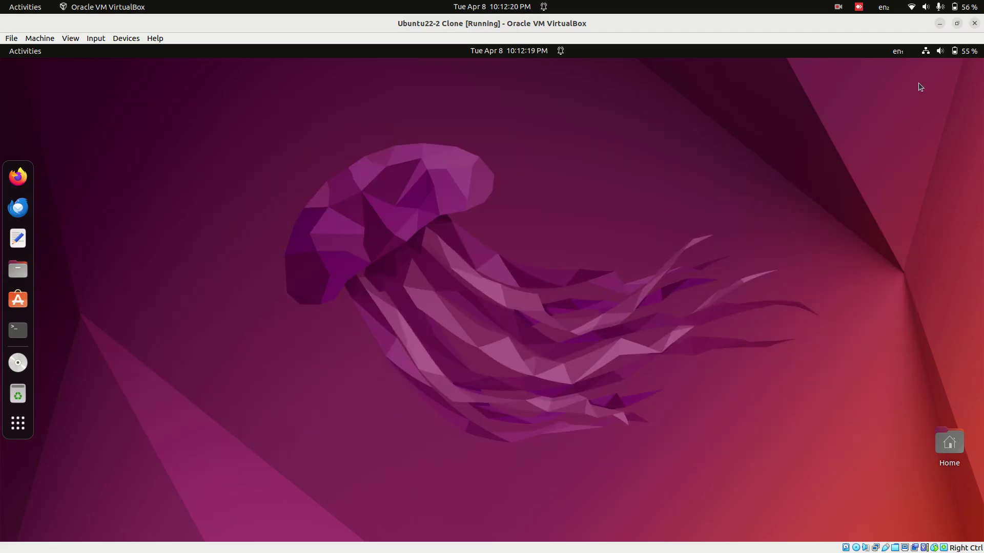